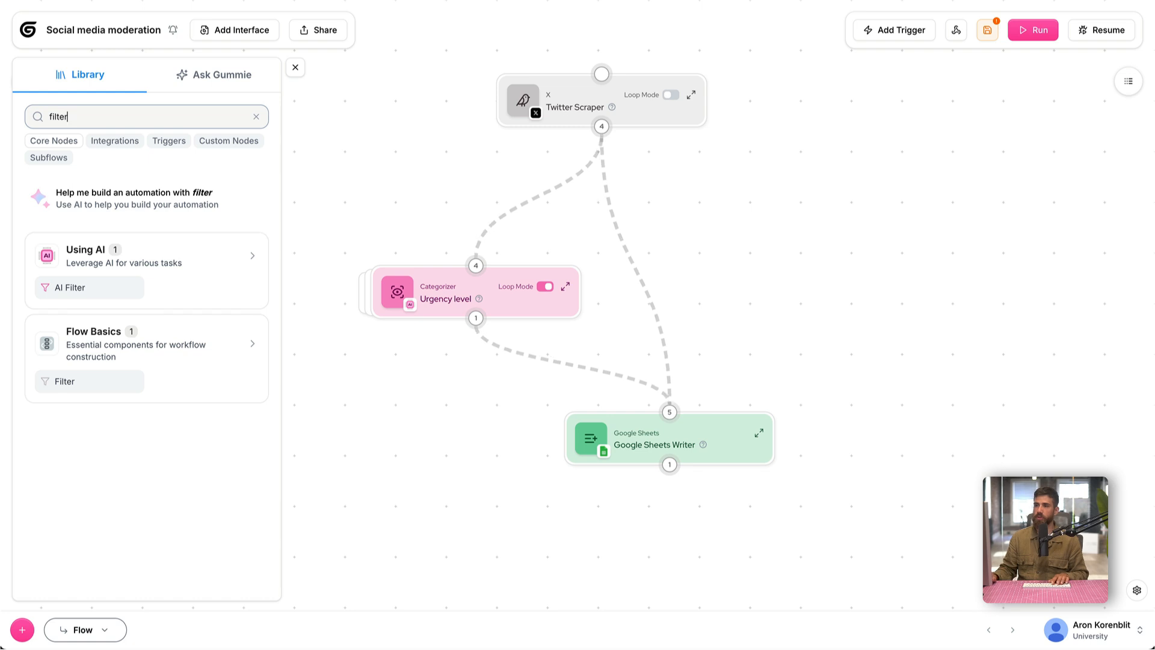
- Add a Filter node from the library below the Urgency level node and connect the Urgency level output to it
drag(60, 381, 345, 409)
scroll(340, 356, down, 1)
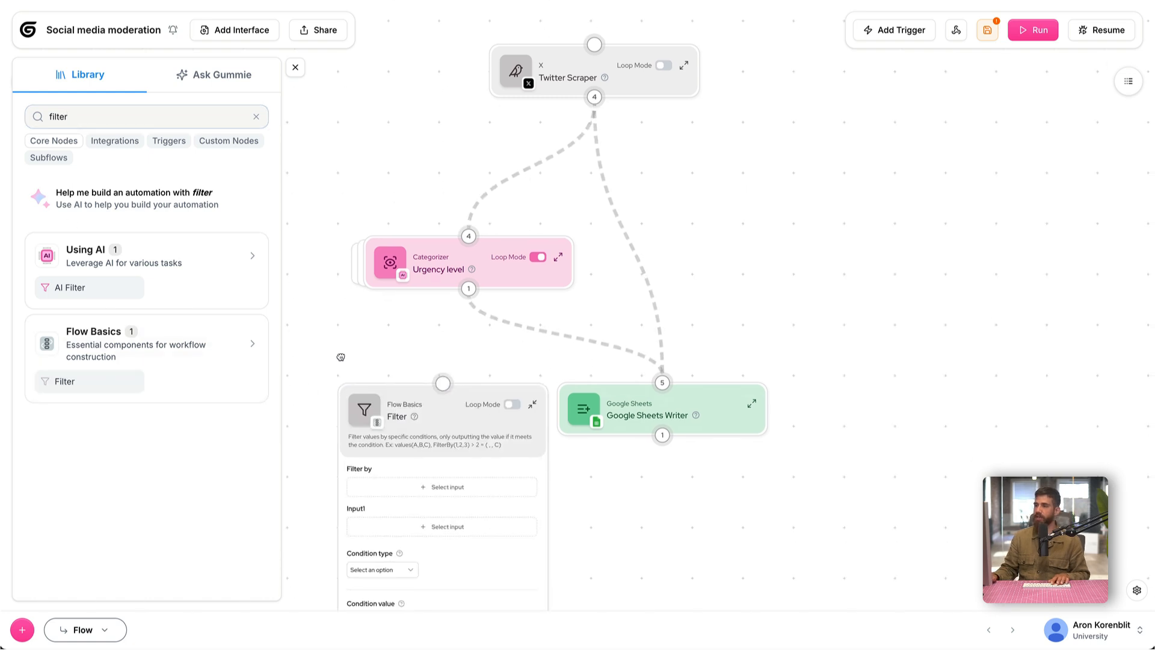
click(295, 67)
scroll(392, 274, down, 3)
drag(393, 274, 365, 264)
drag(472, 175, 419, 259)
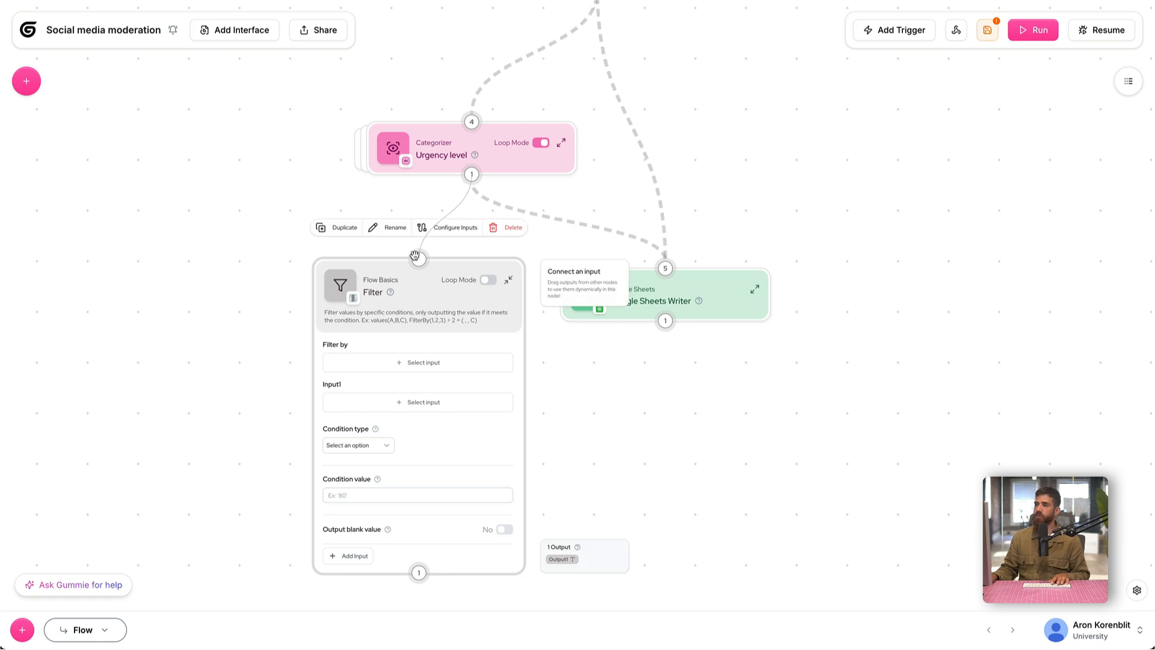
- Connect the Twitter Scraper node's output to the Filter node's input
drag(229, 396, 229, 296)
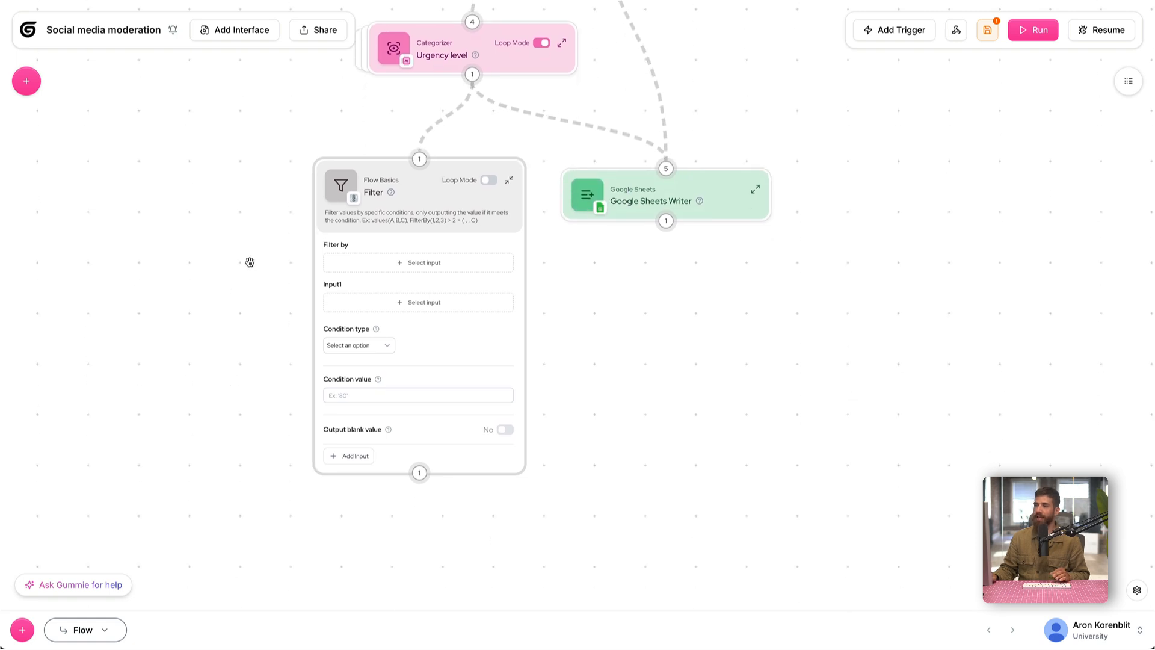
drag(234, 189, 232, 312)
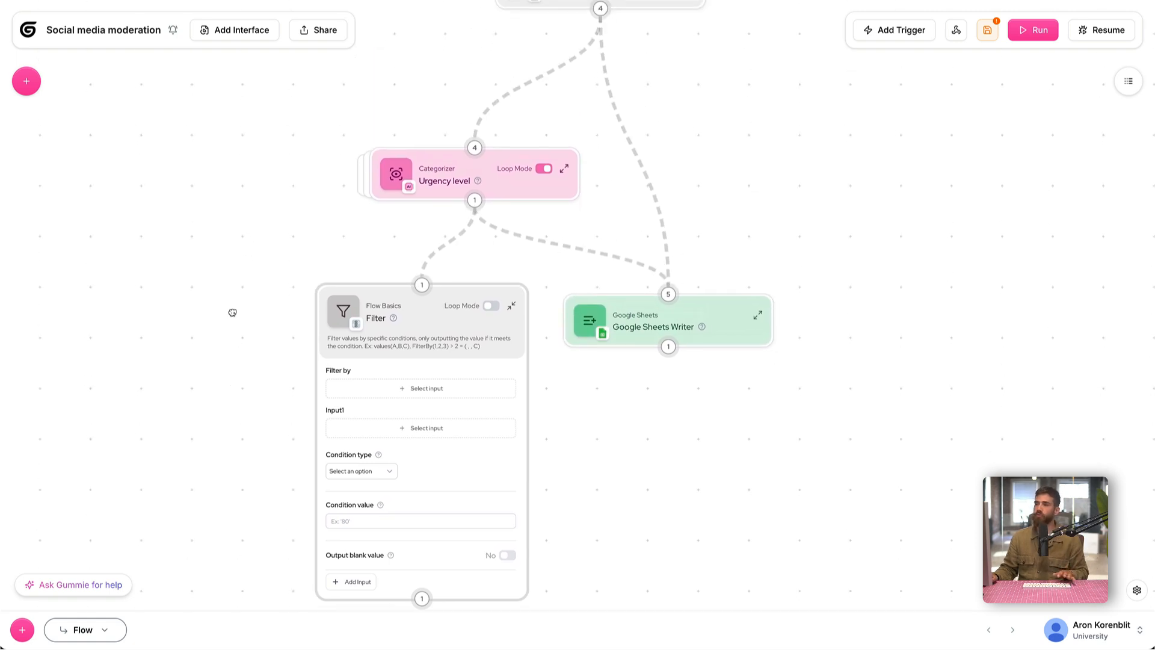
scroll(229, 255, down, 1)
scroll(245, 214, down, 1)
drag(564, 33, 406, 284)
- Filter by the Urgency level node's Selected Category, with condition type [Text] Contains and condition value High
drag(262, 372, 289, 234)
scroll(294, 349, up, 3)
mouse_move(423, 223)
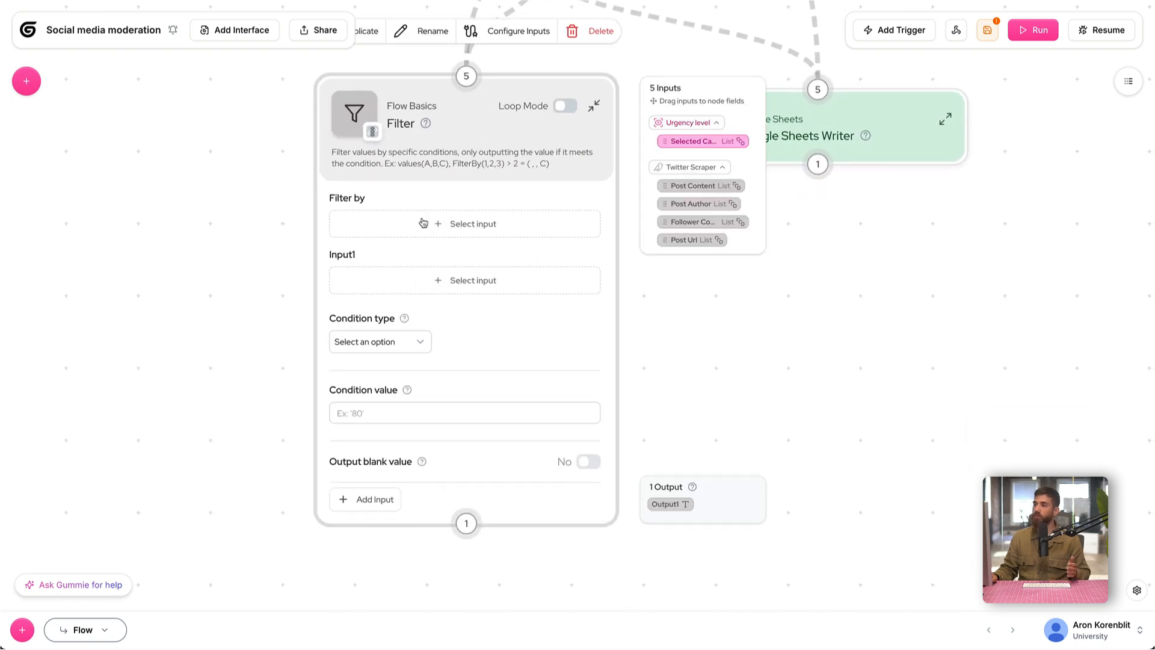
drag(693, 142, 438, 228)
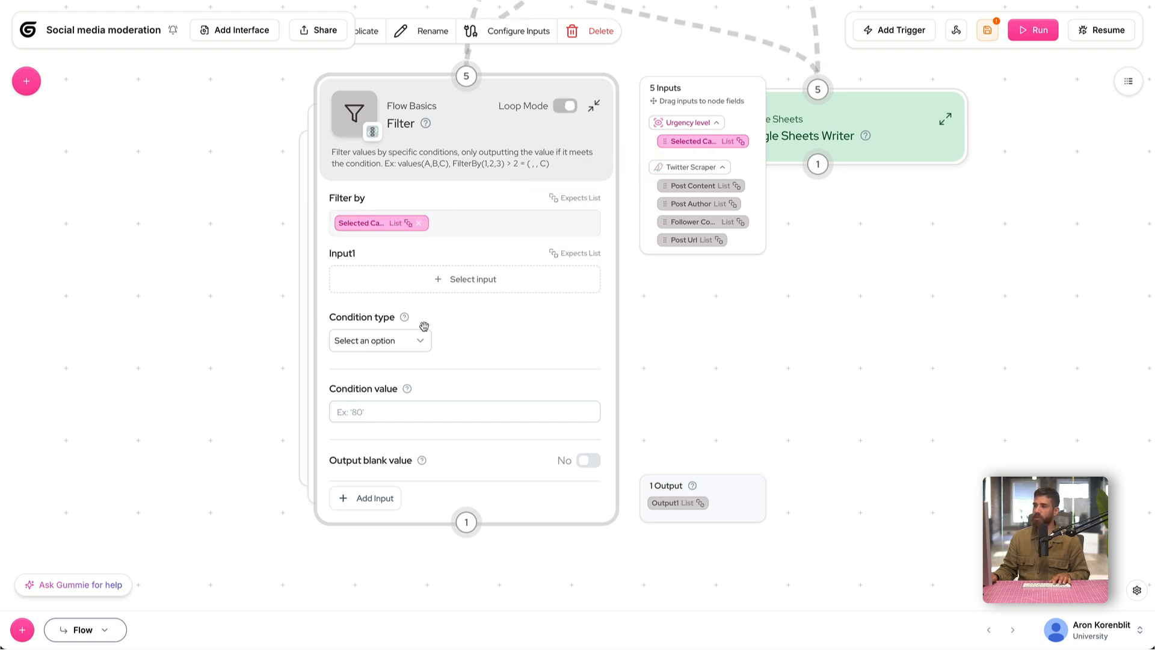
click(413, 341)
text(con)
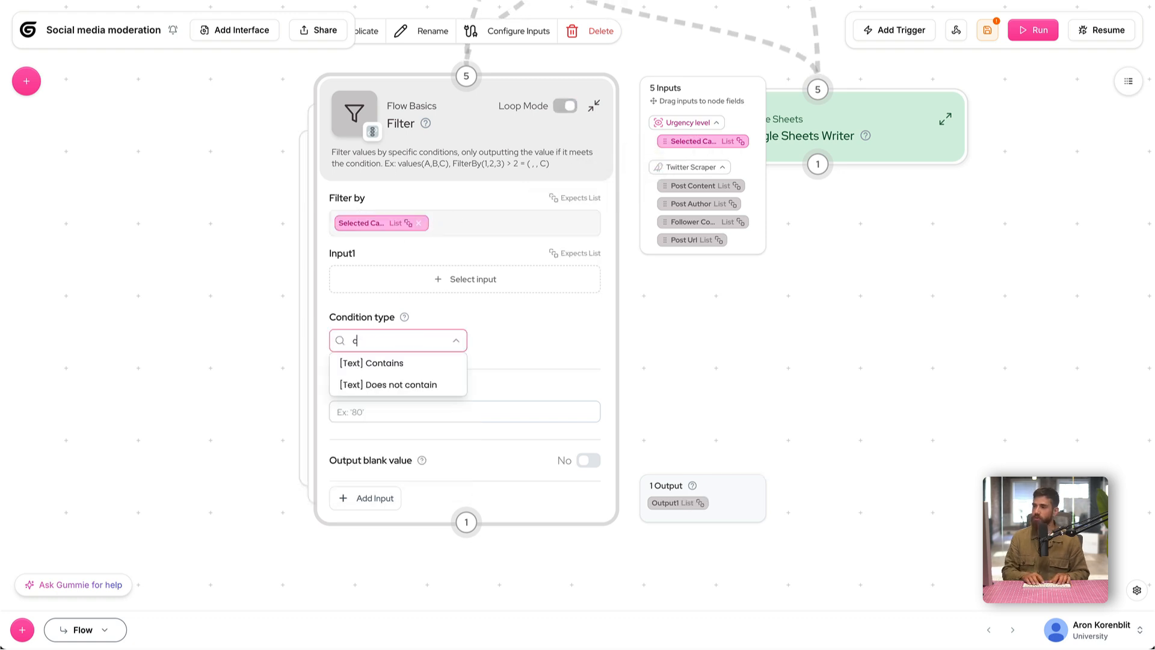
click(400, 363)
click(384, 410)
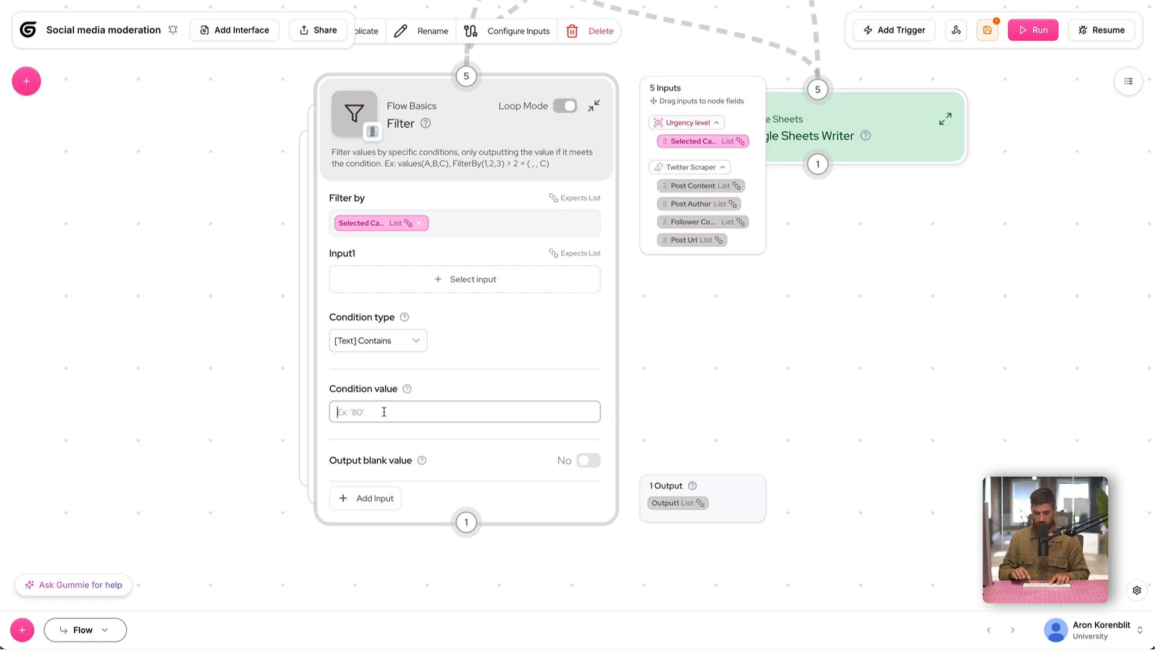
text(High)
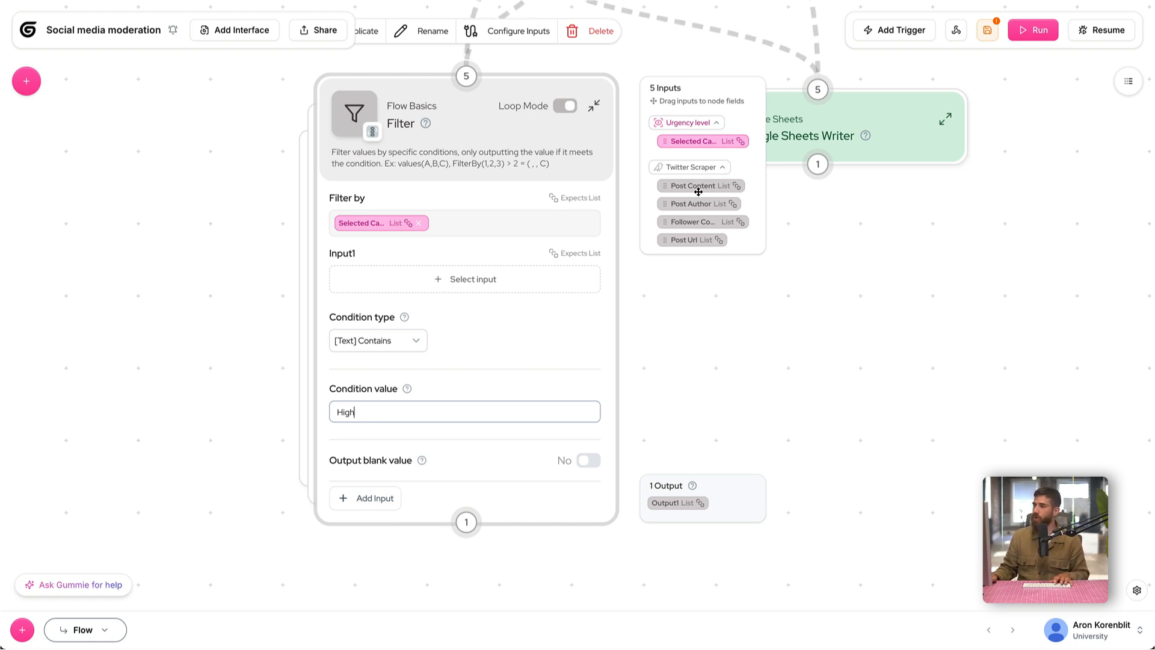
- Map Post Author, Post Content and Post Url to three inputs of the Filter node and collapse the node
drag(698, 203, 455, 277)
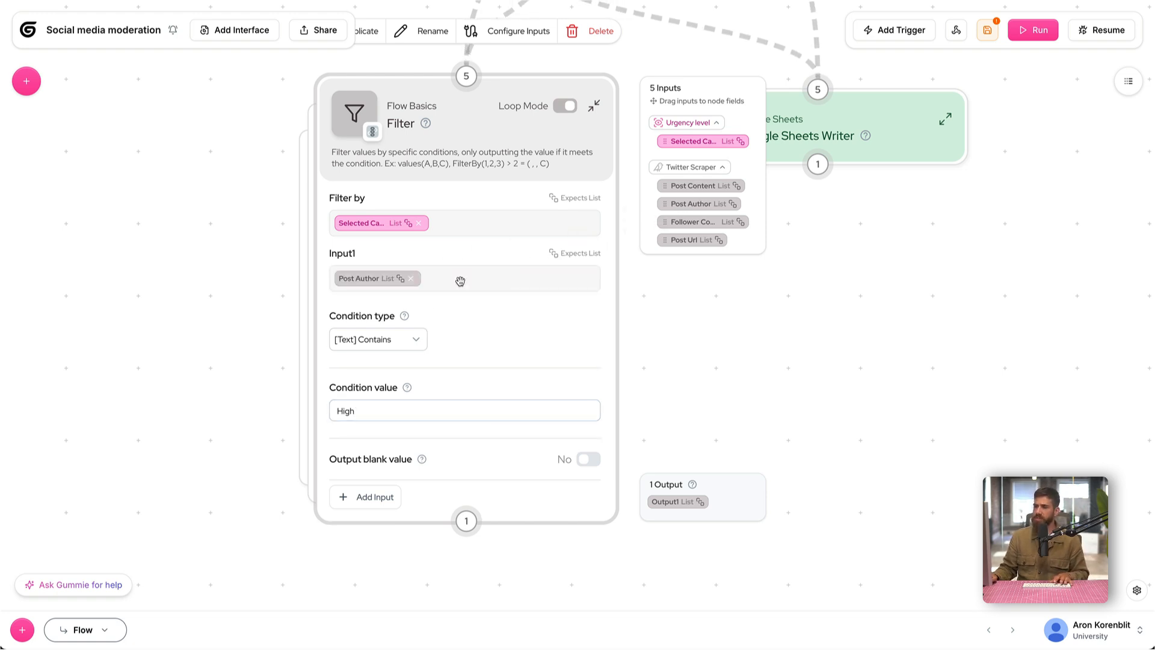
click(383, 503)
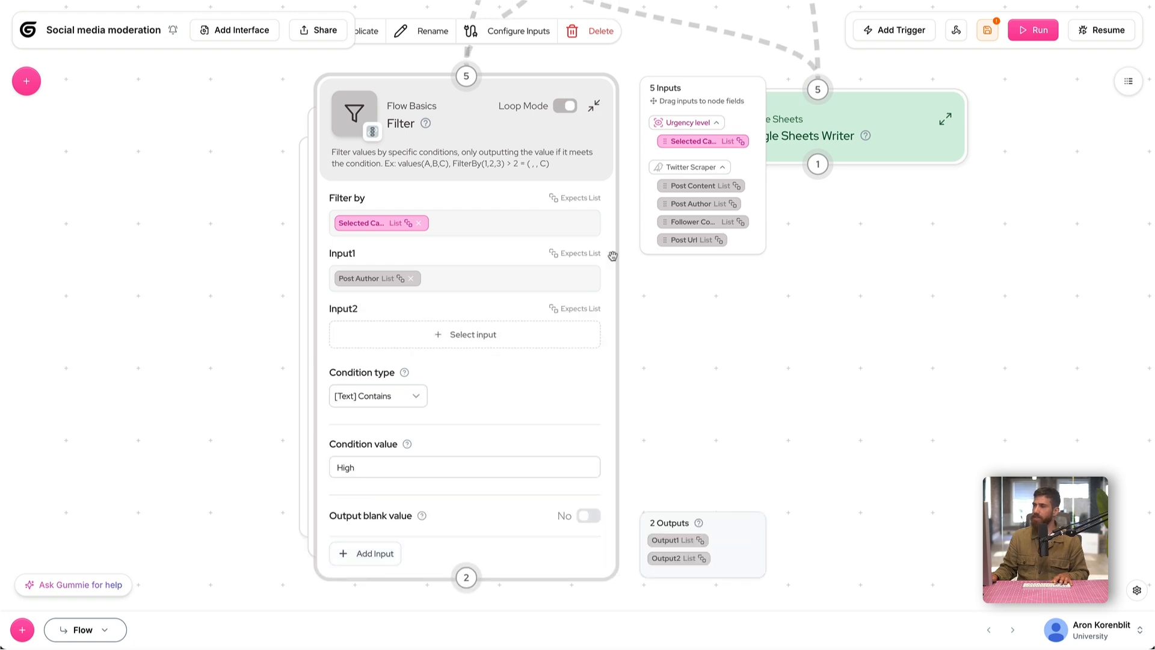
drag(717, 186, 459, 331)
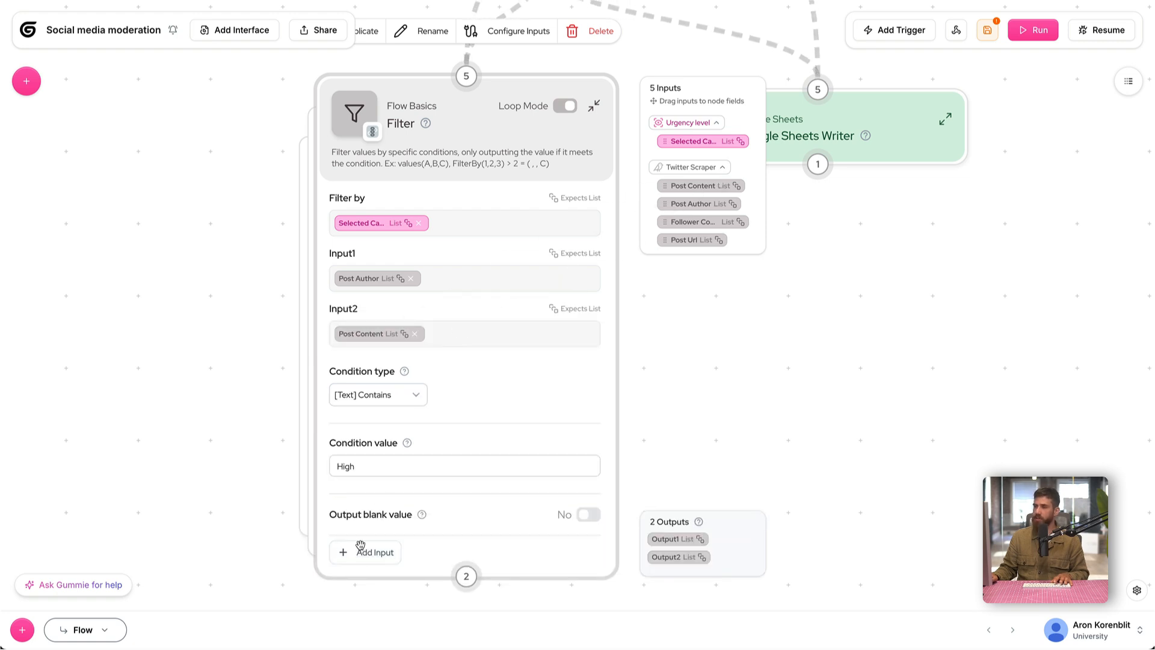
click(359, 563)
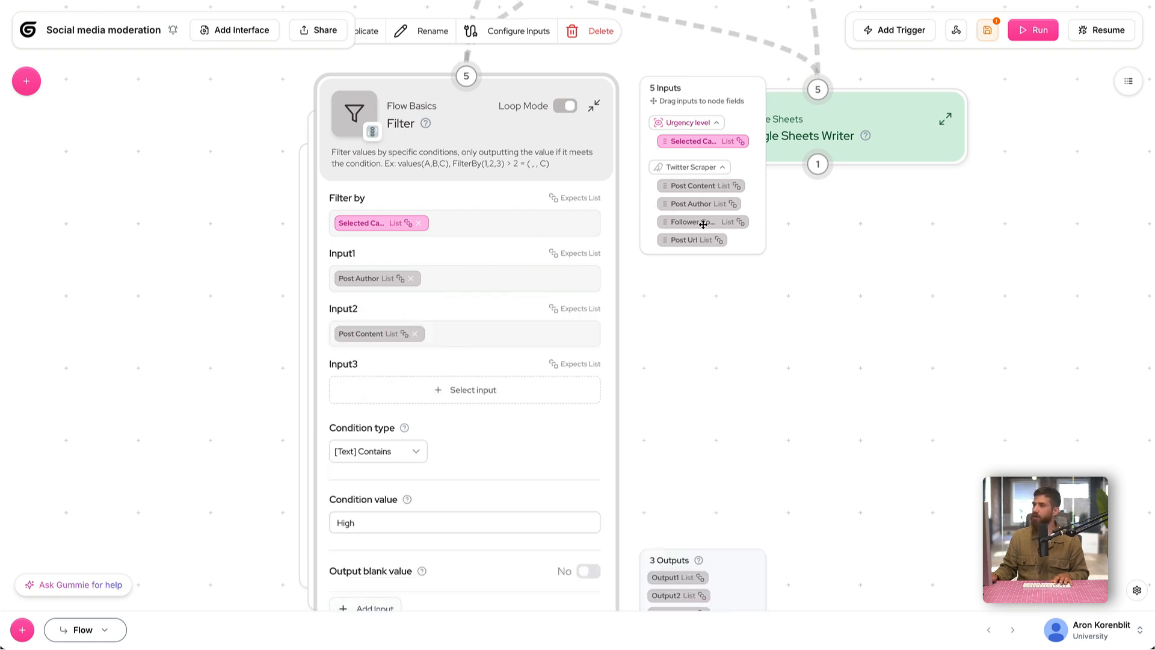
drag(691, 248, 434, 385)
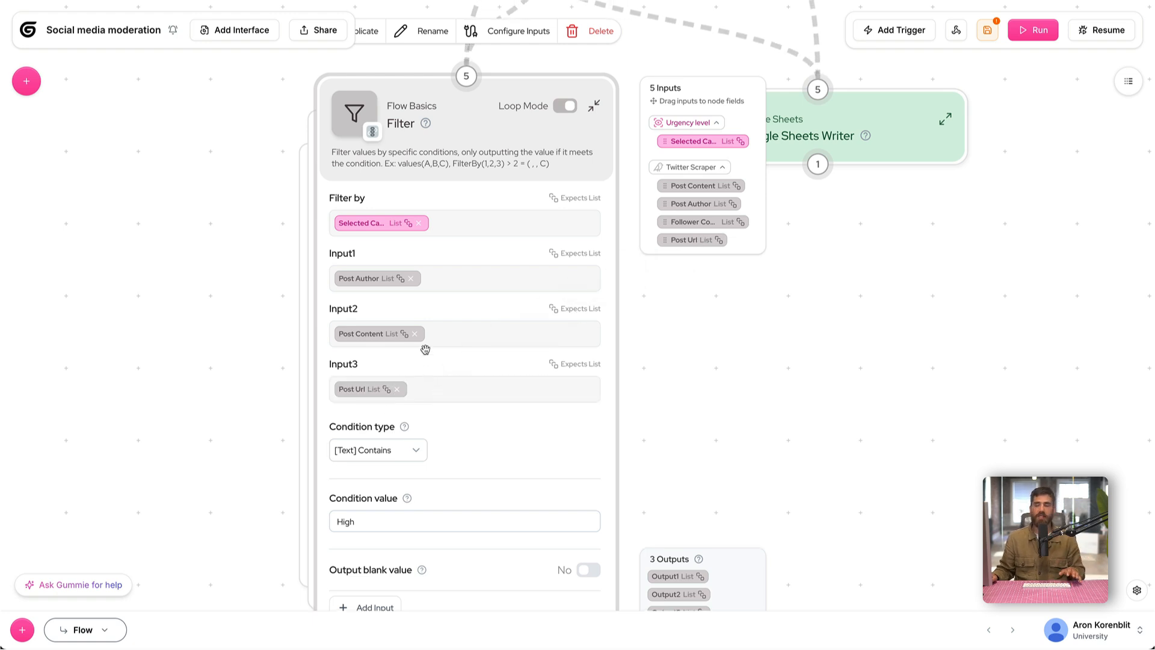
click(594, 106)
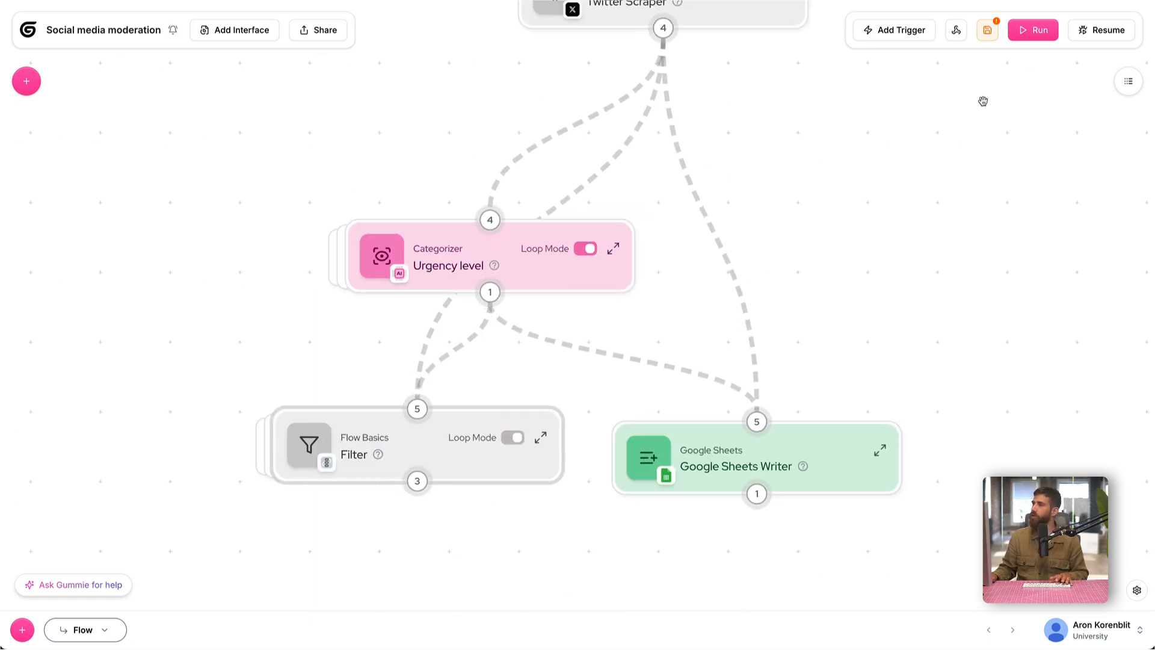
- Run the flow and inspect the Selected Category output of the Urgency level node
click(1033, 30)
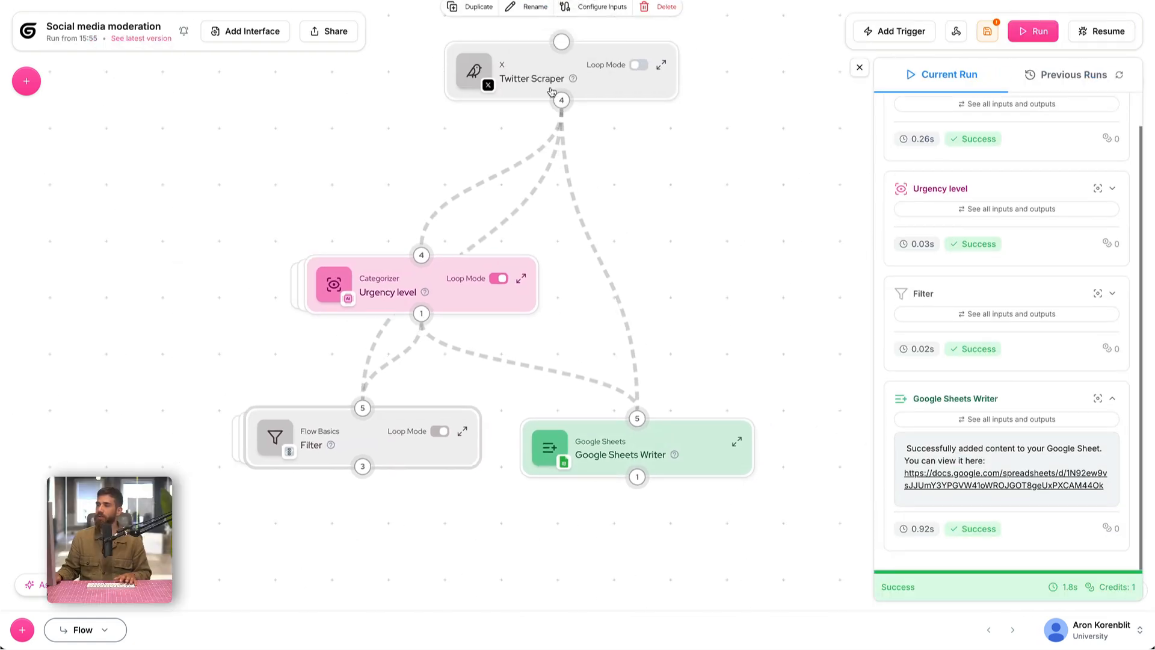
mouse_move(436, 304)
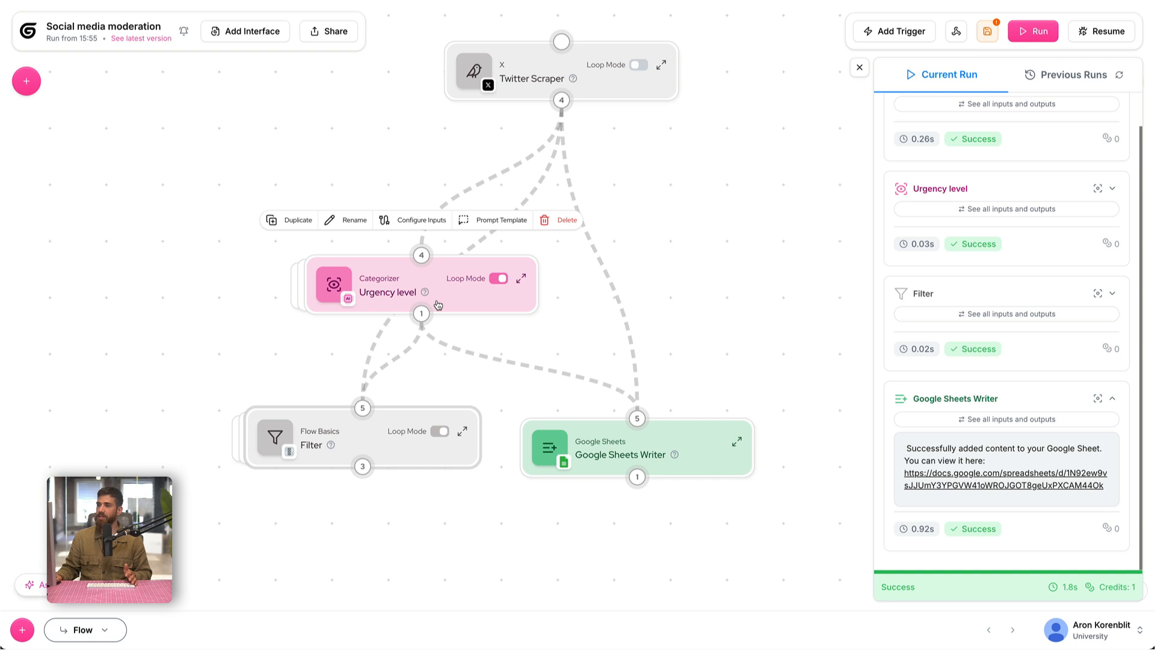
mouse_move(656, 441)
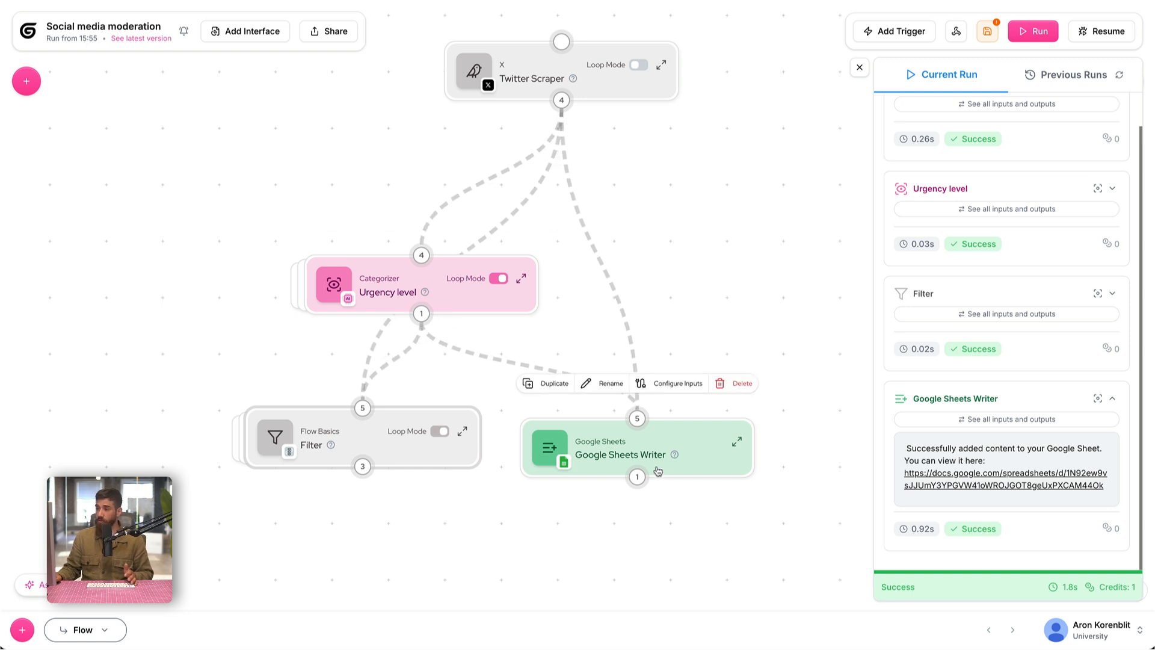
mouse_move(397, 415)
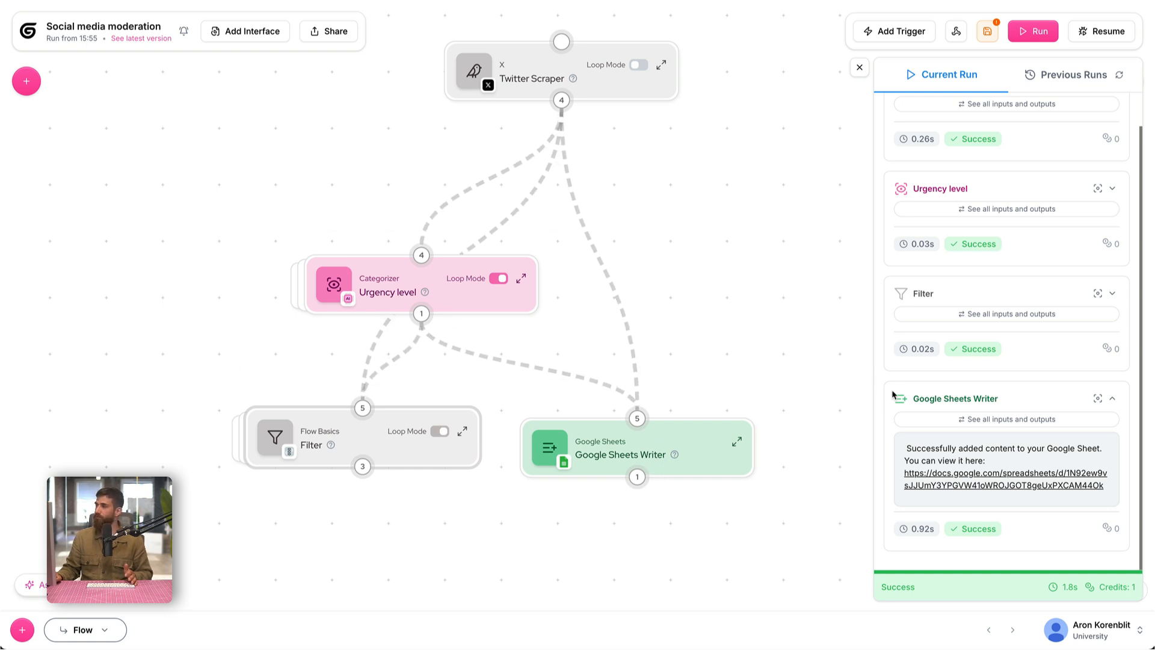
scroll(983, 344, up, 1)
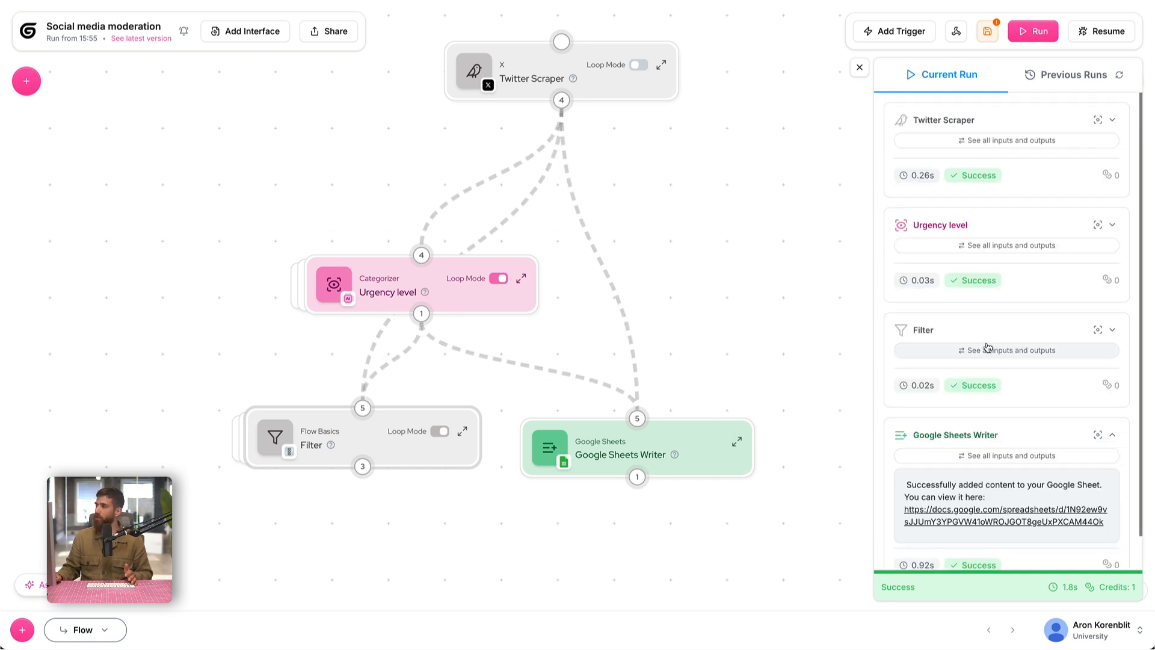
click(1001, 246)
click(688, 181)
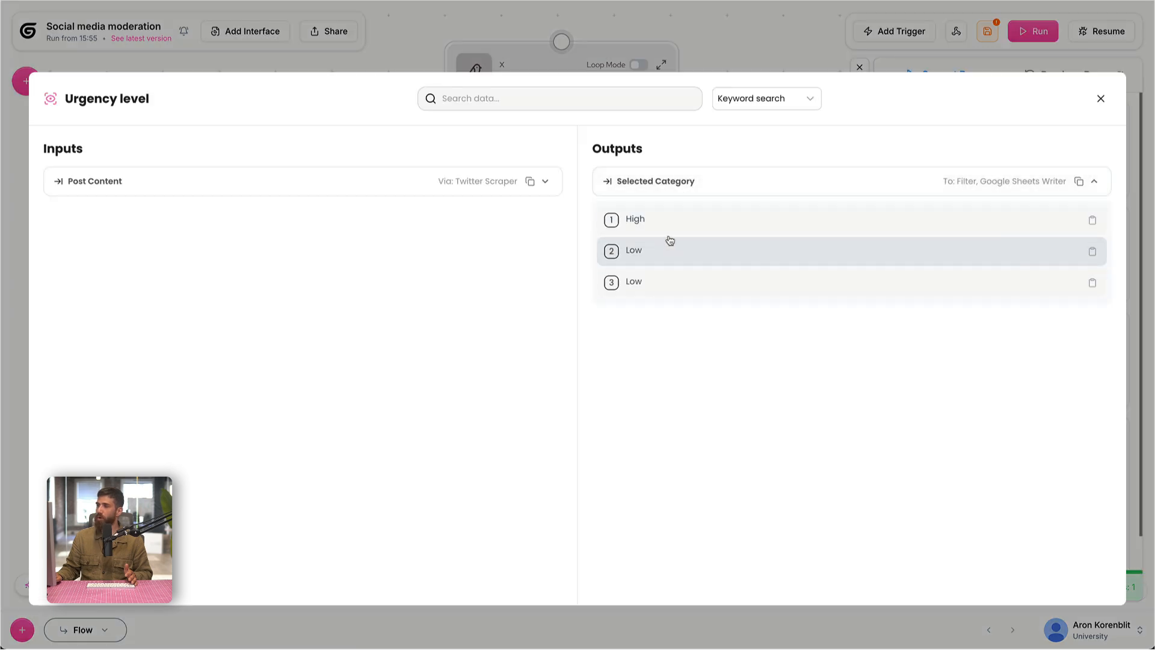
click(765, 26)
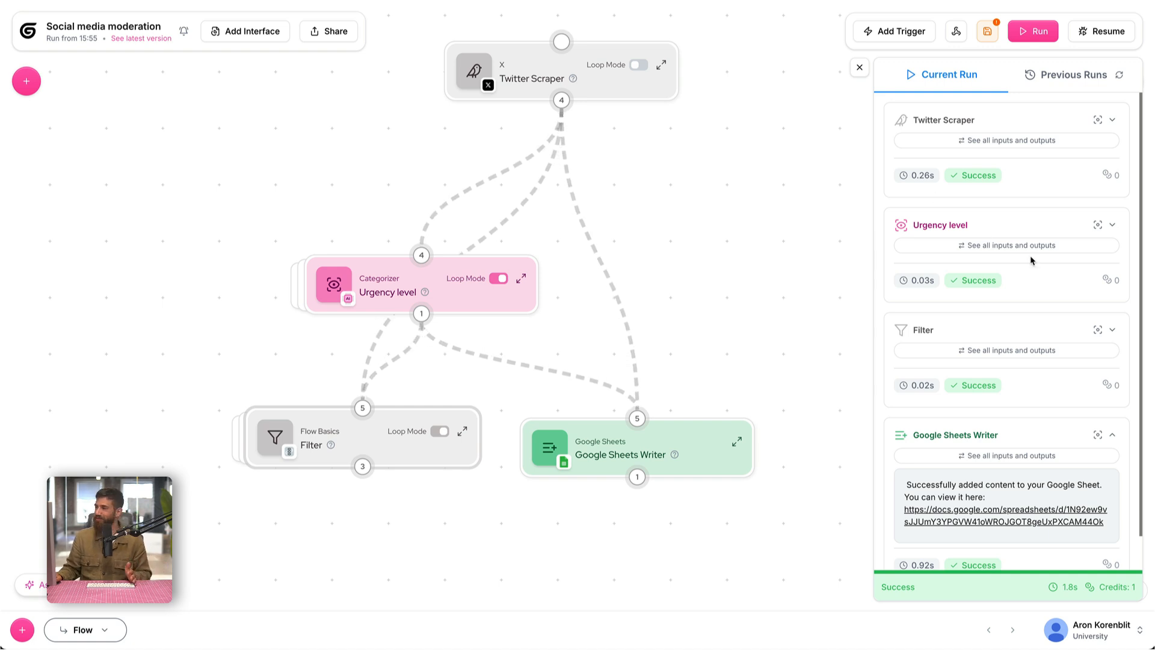
- Inspect the Filter node's Output1, Output2 and Output3 from the current run
scroll(1035, 262, down, 1)
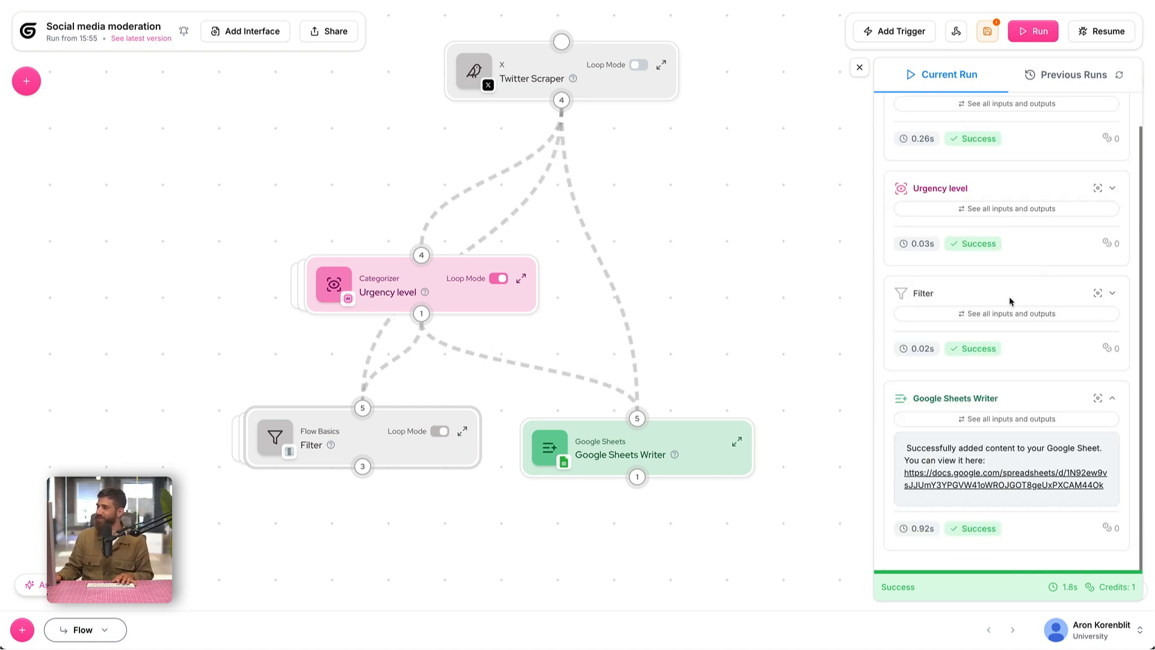
click(1008, 316)
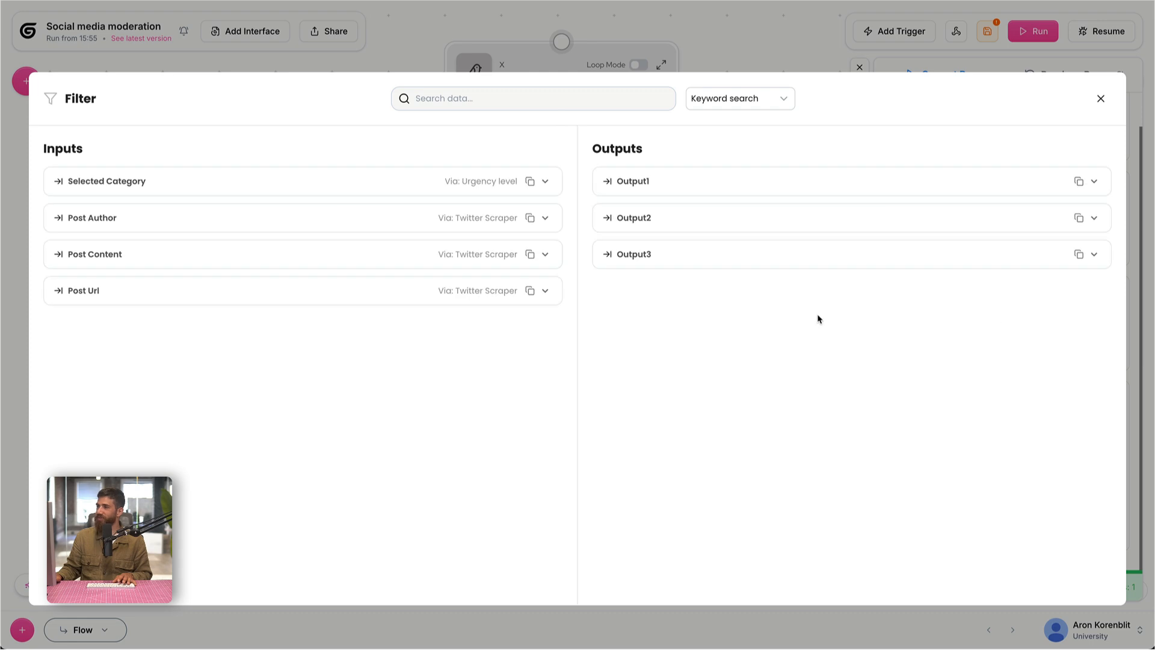
click(660, 253)
click(664, 221)
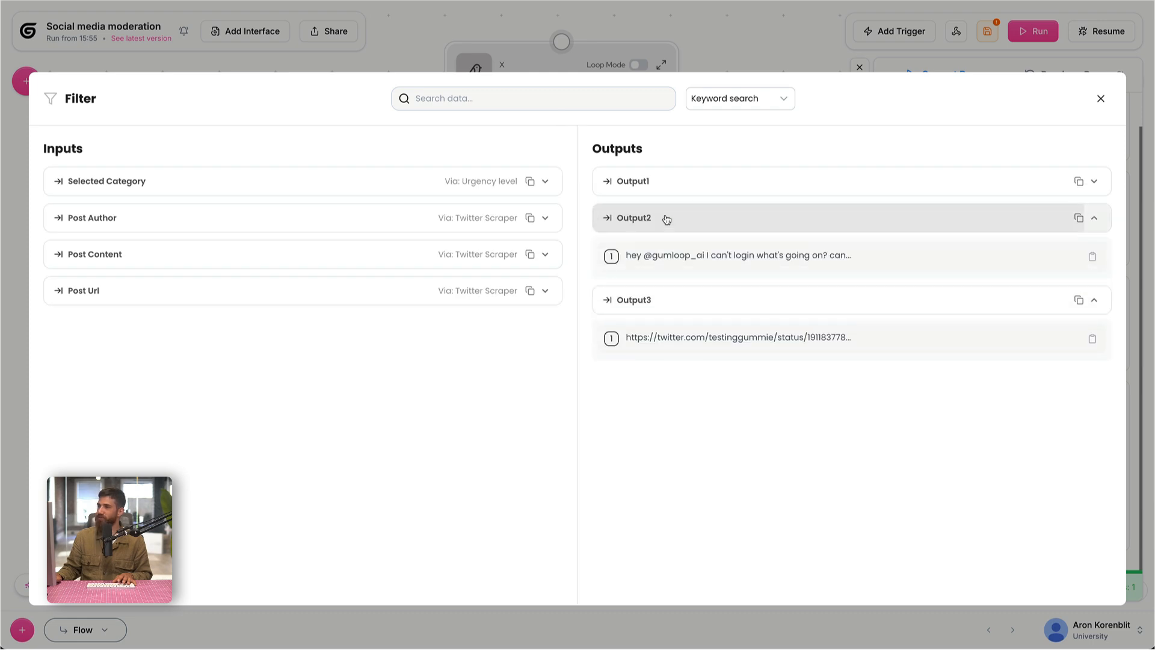
click(665, 180)
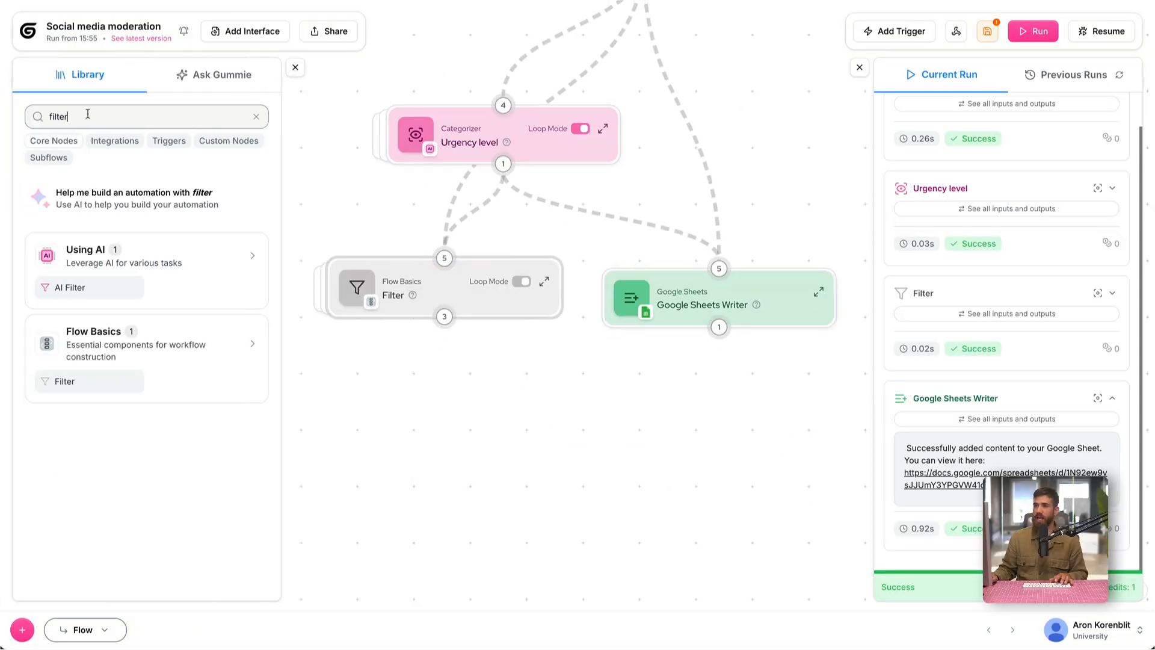
- Search the node library for slack, add a Slack Message Sender node and connect the Filter node's output to it
key(ctrl+a)
text(slack)
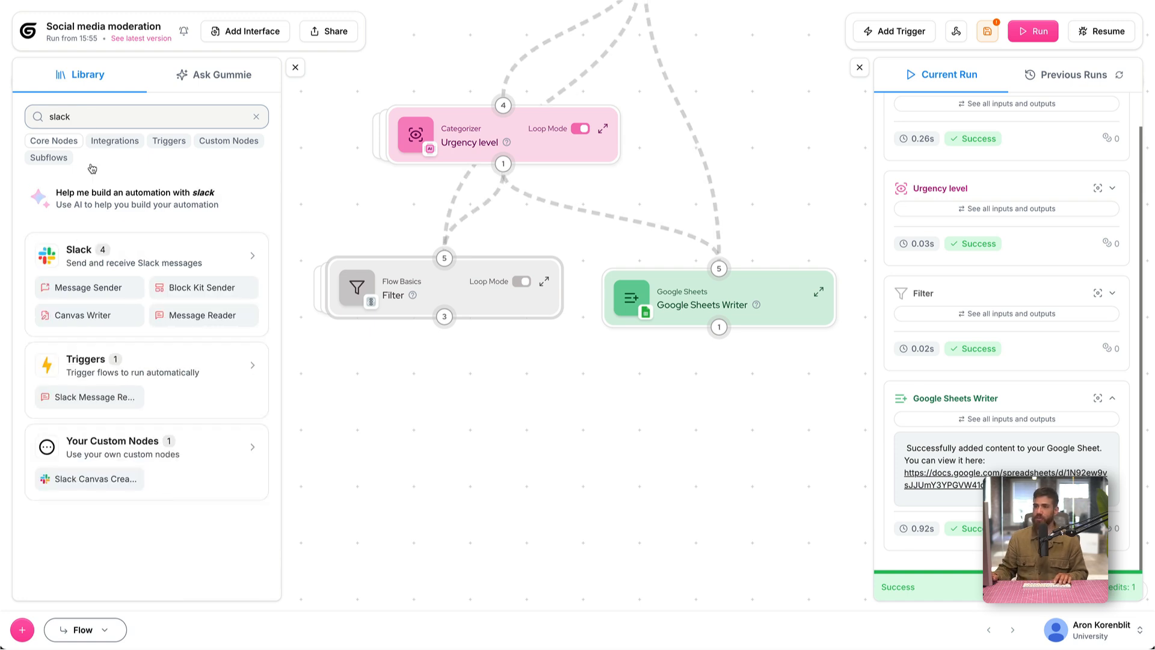
drag(88, 287, 409, 409)
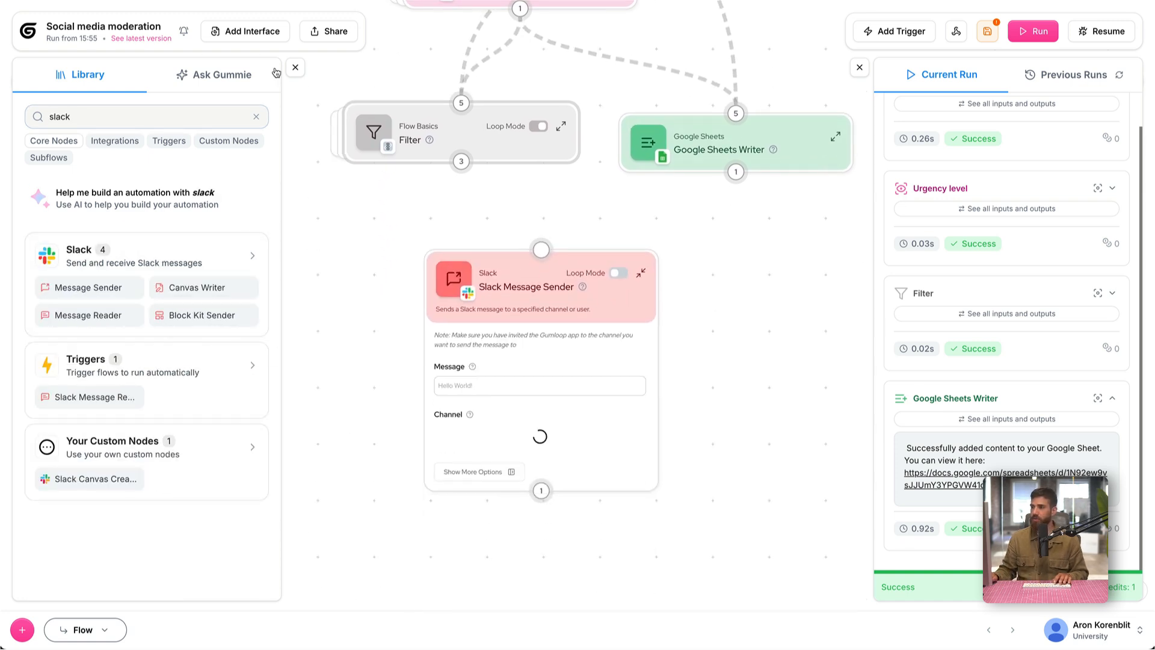
click(295, 67)
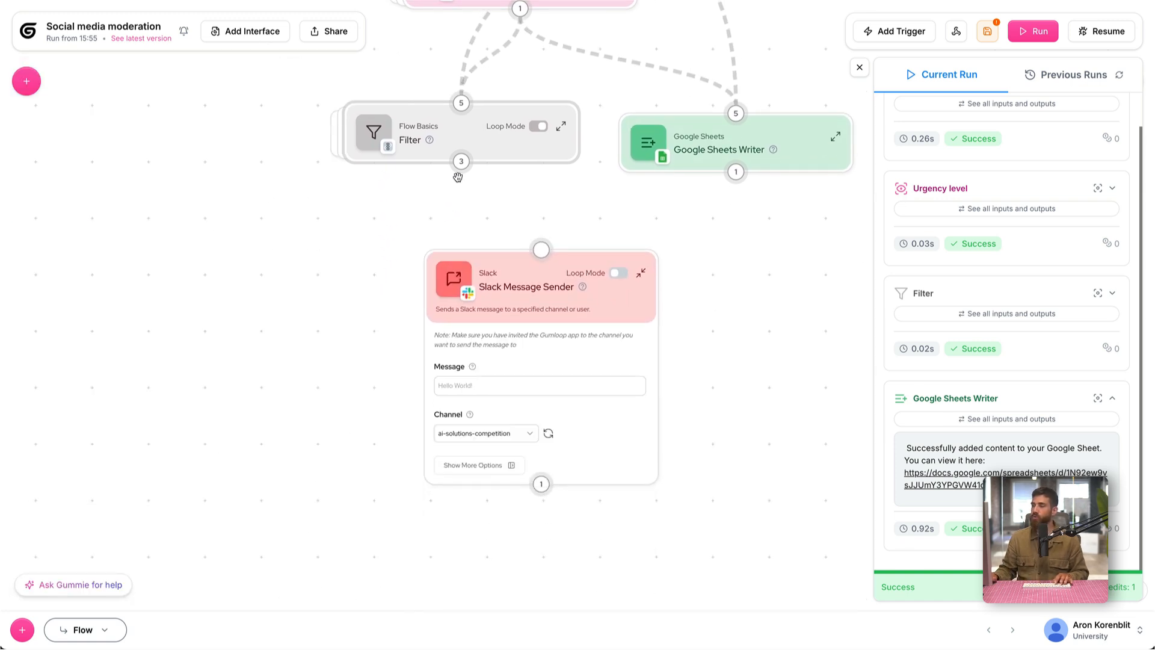
drag(462, 160, 540, 249)
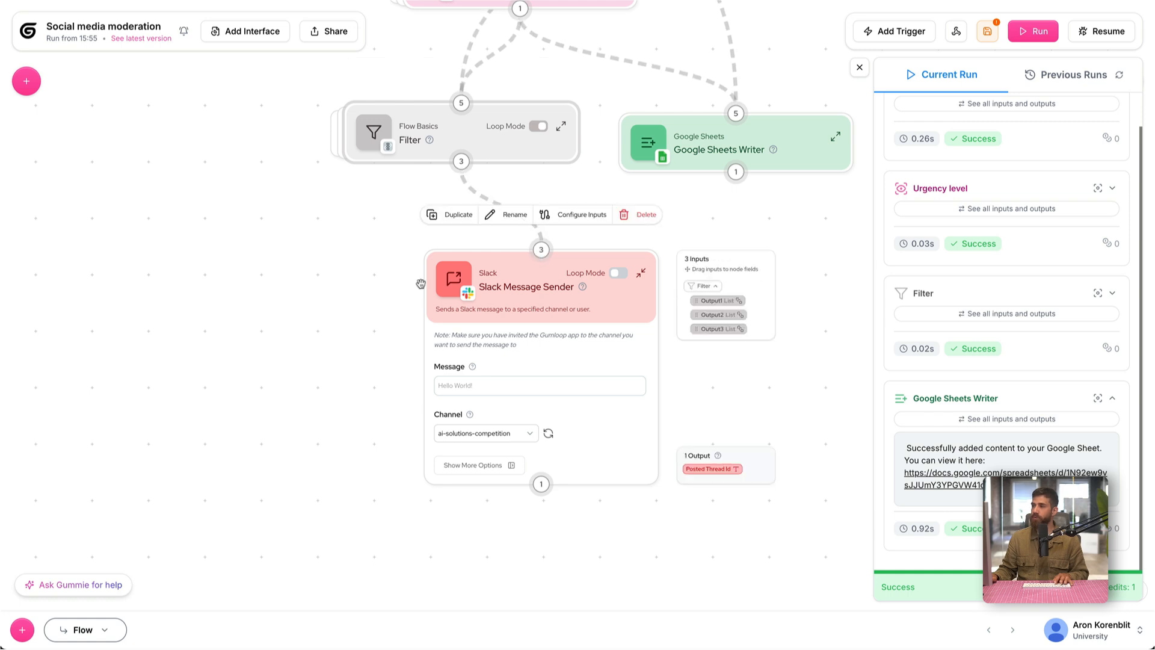
- Start the Slack Message Sender's message with "New urgent message from", followed by the Filter's Output1 and a colon
drag(330, 316, 242, 209)
click(382, 282)
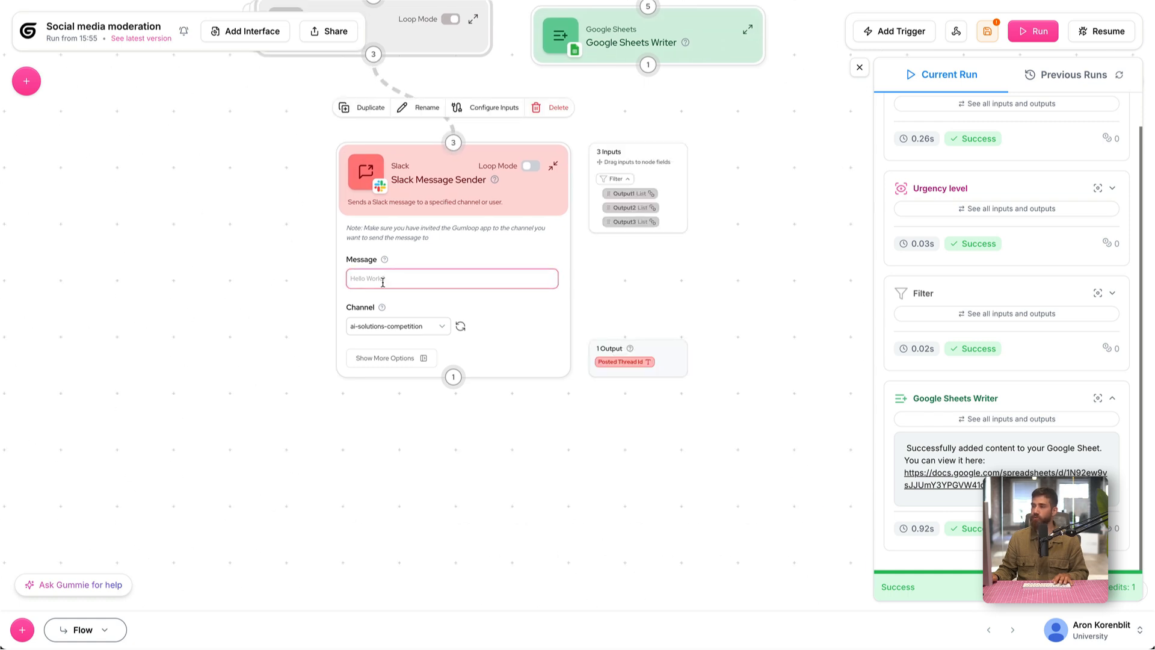
scroll(442, 433, up, 3)
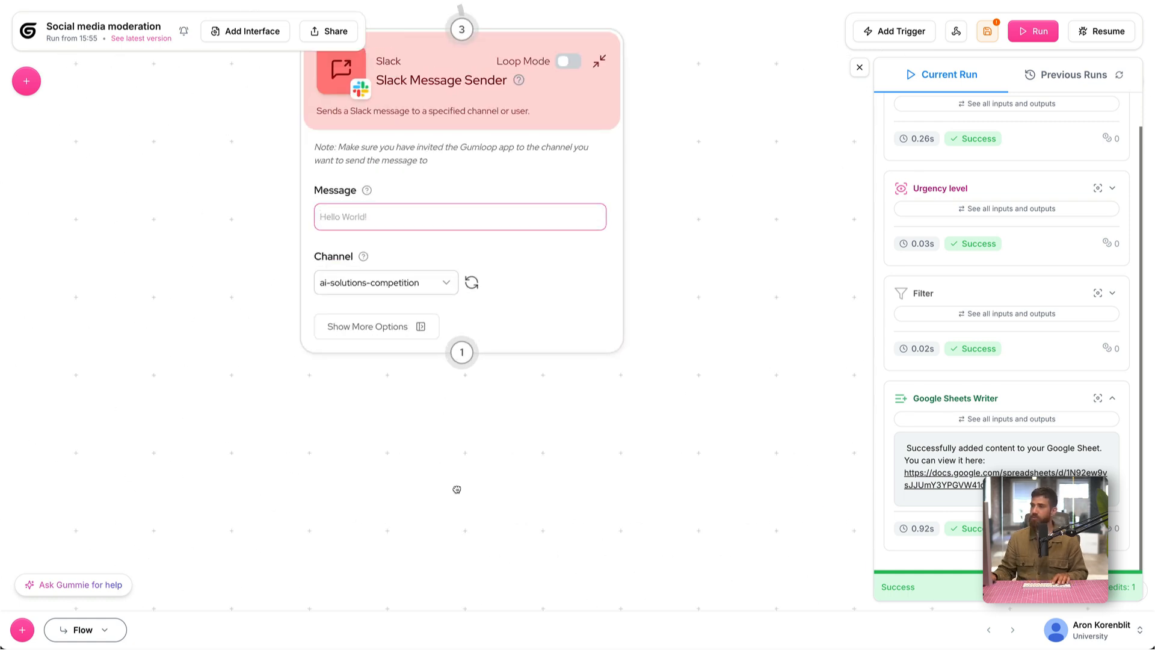
drag(456, 489, 463, 528)
click(376, 263)
text(New urgent message from)
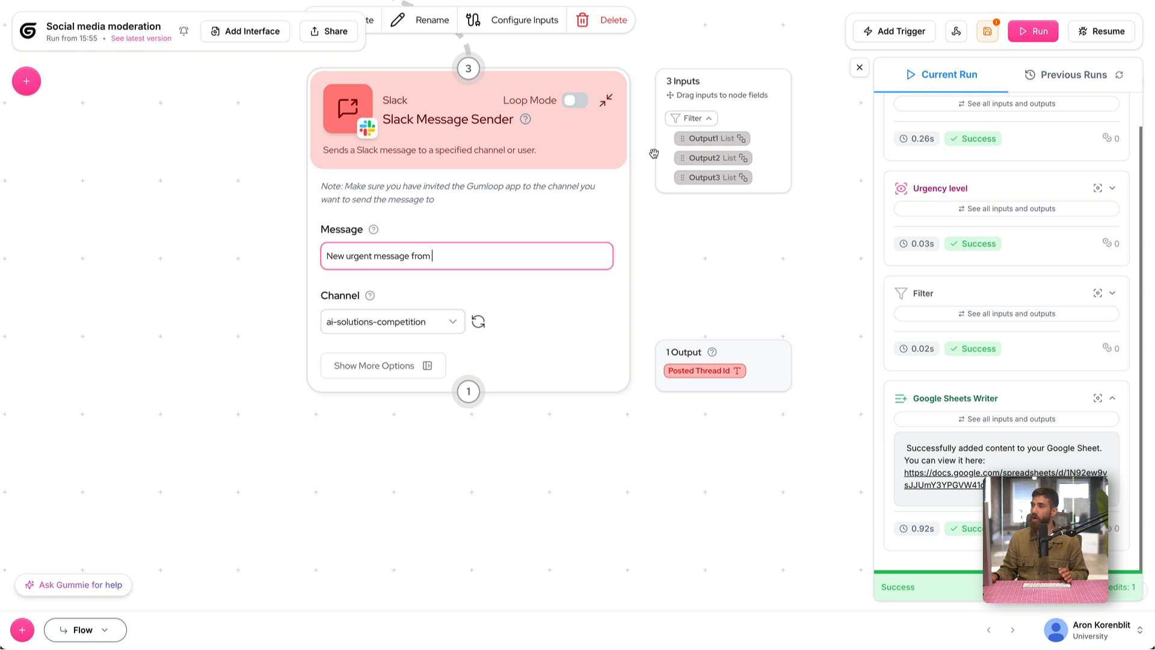
drag(692, 135, 517, 256)
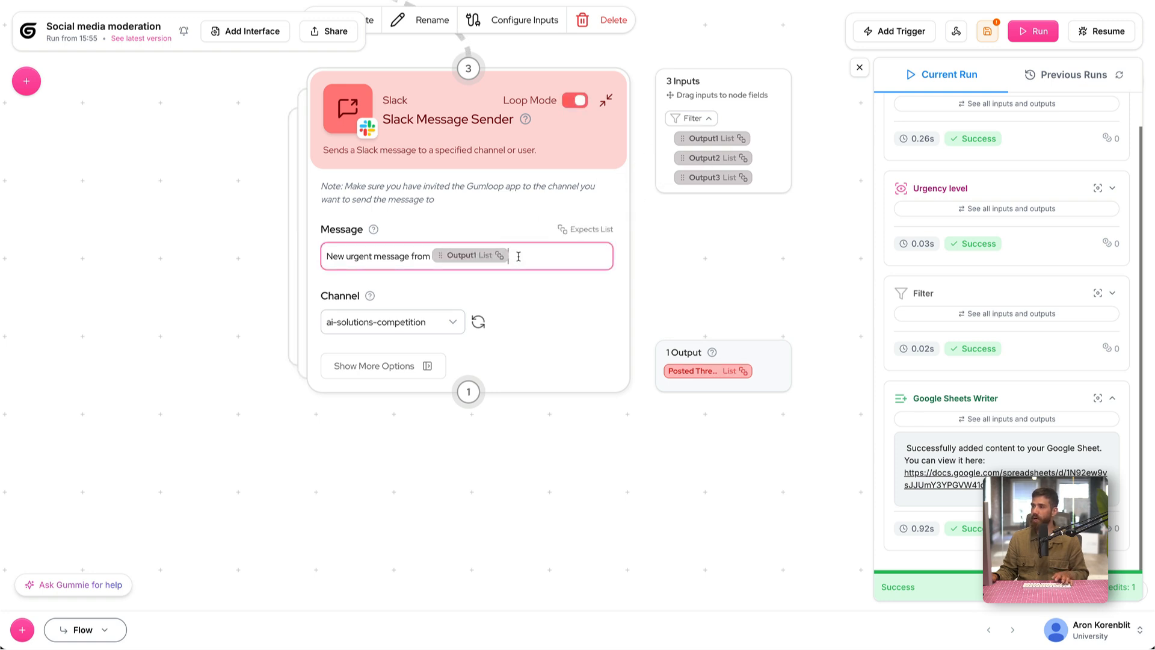
text(:)
- Add the Filter's Output2 below the message's opening line as a quoted code block, using > and triple backticks
key(Return)
key(Return)
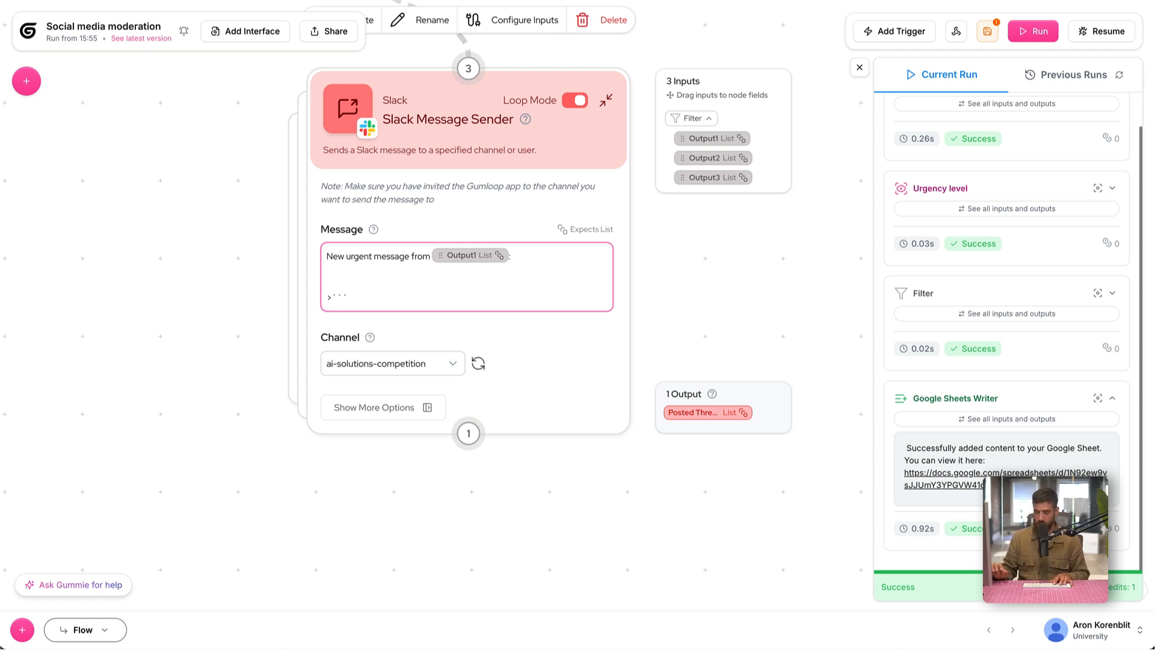
drag(690, 169, 458, 301)
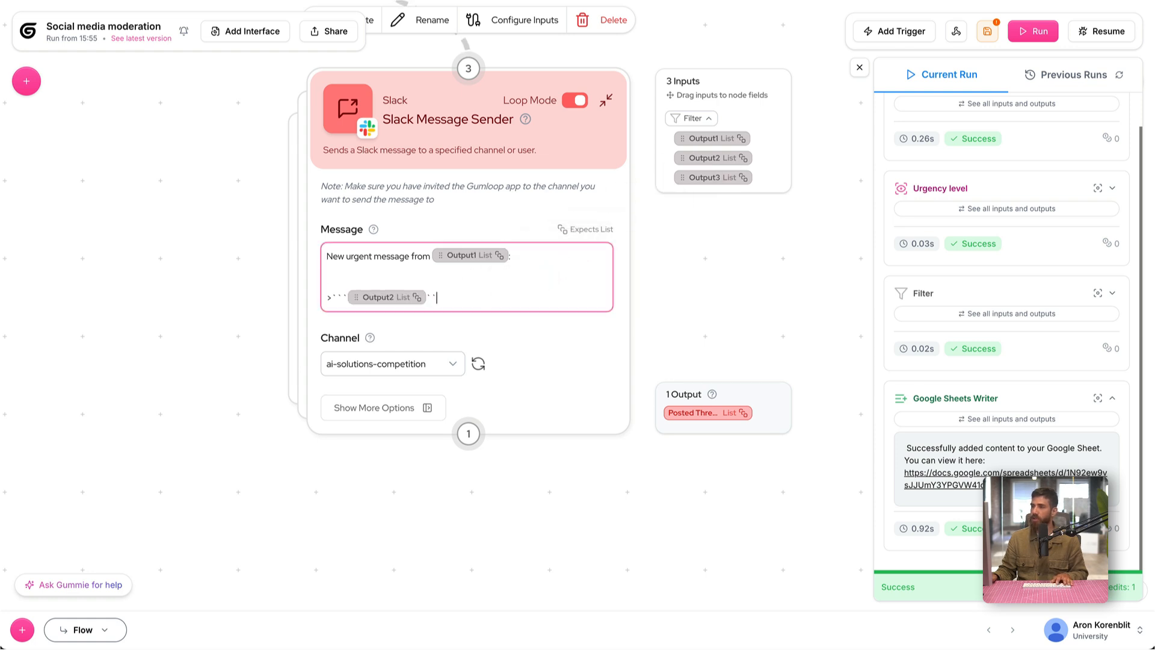
- Add a closing message line with a link emoji, the text "link to message to respond:" and the Filter's Output3
key(Return)
key(Return)
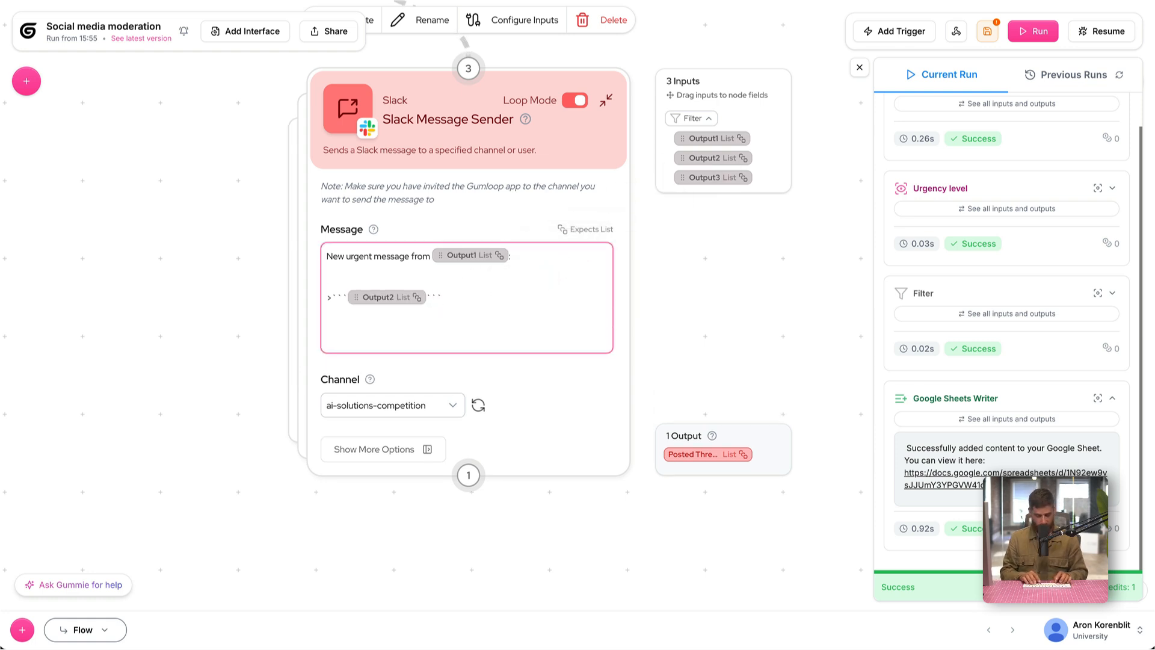
key(ctrl+super+space)
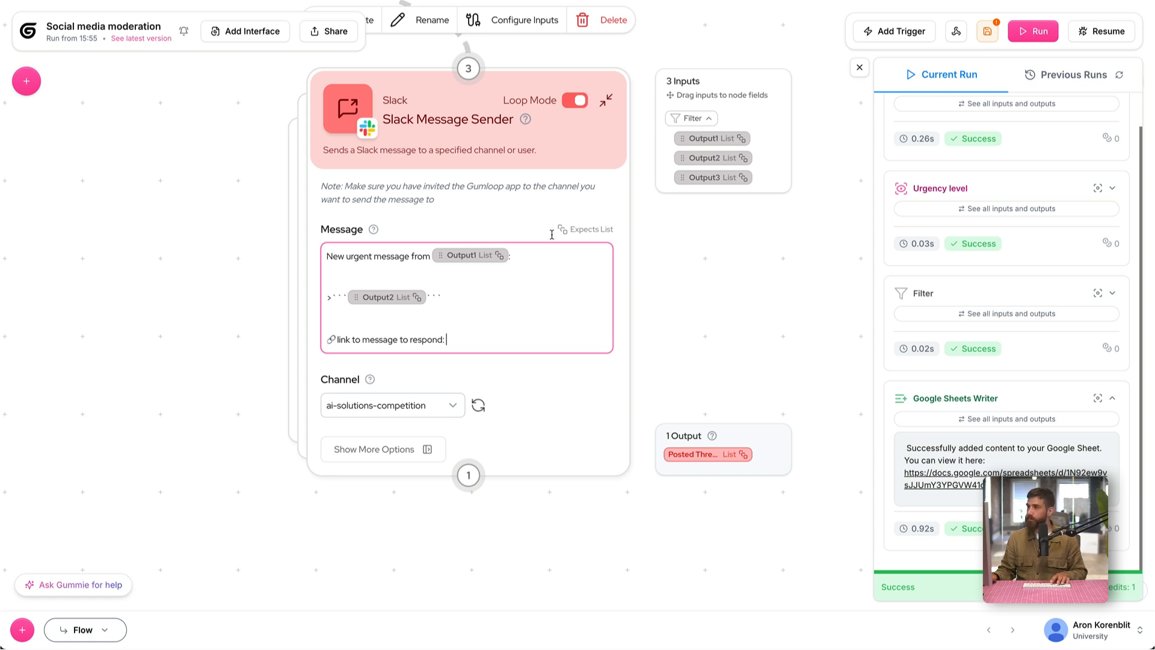
drag(695, 183, 513, 342)
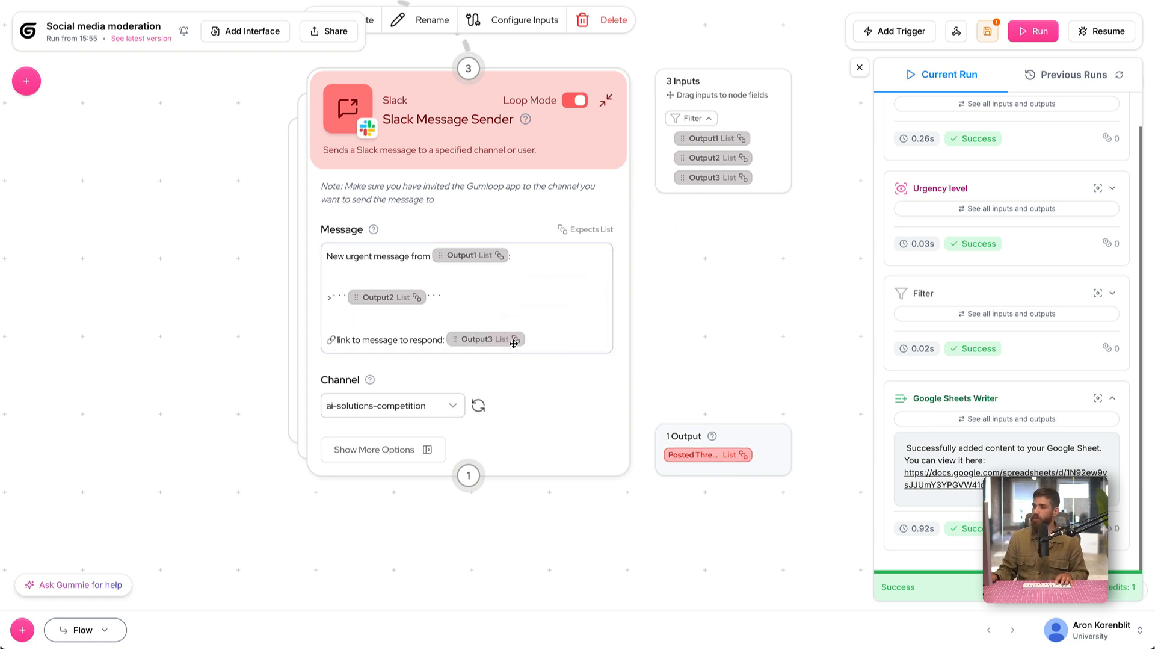
click(443, 413)
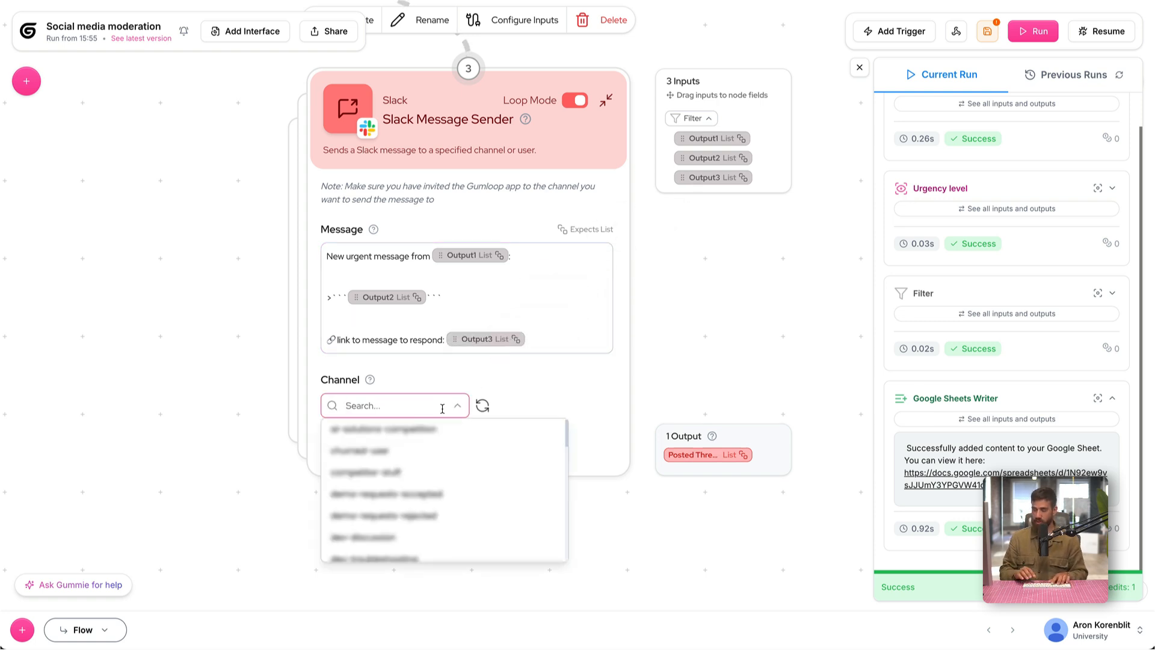
text(s)
key(BackSpace)
text(mode)
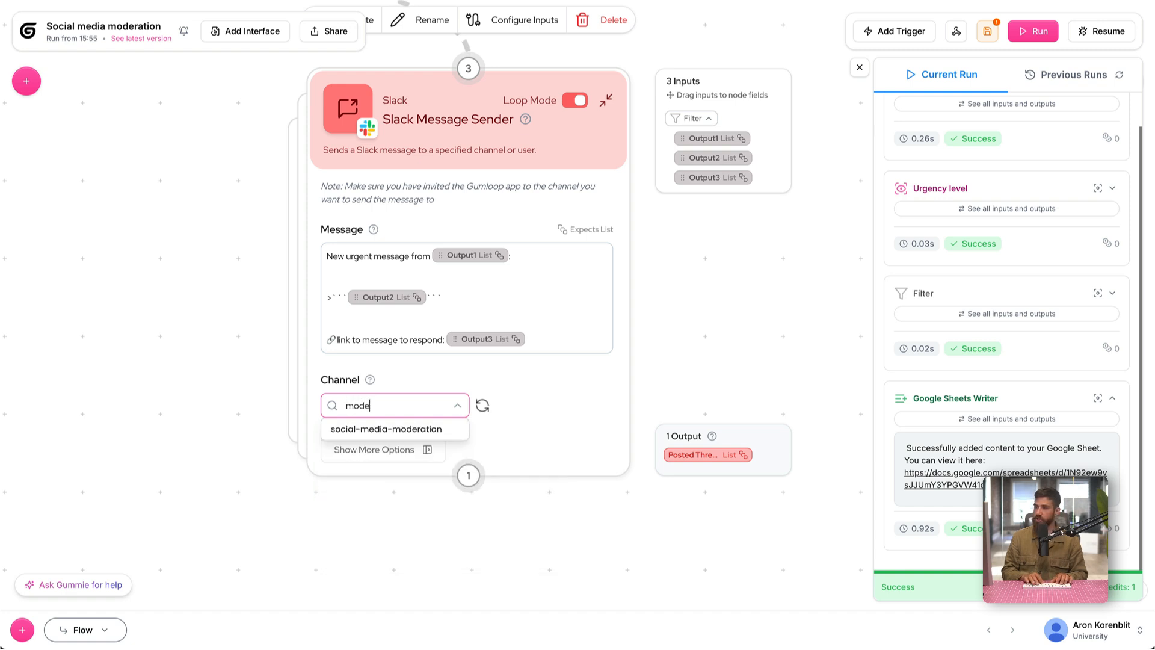
text(r)
click(448, 429)
- Collapse the Slack Message Sender node and run the flow
scroll(734, 299, down, 3)
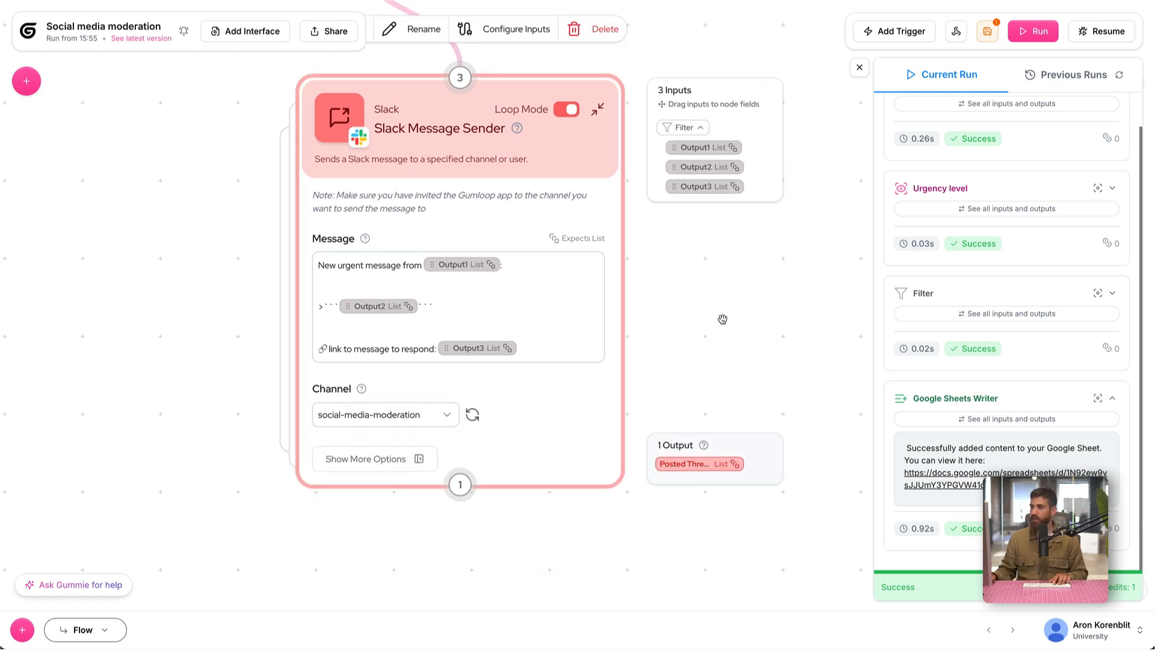
click(644, 189)
drag(292, 214, 248, 403)
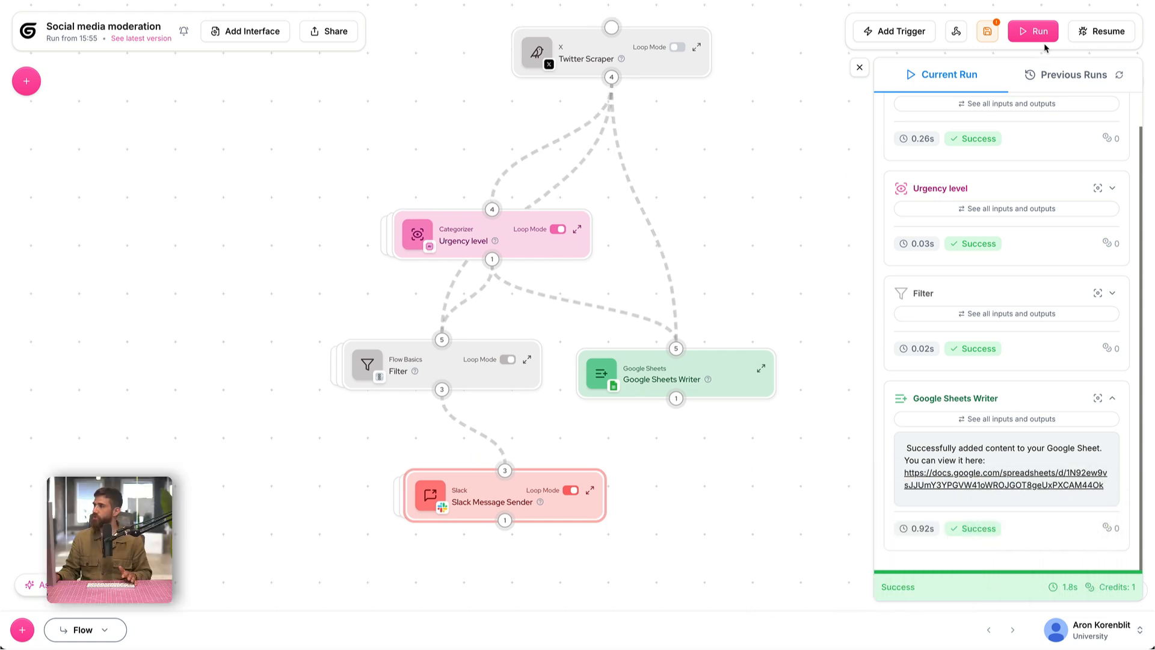
click(1036, 32)
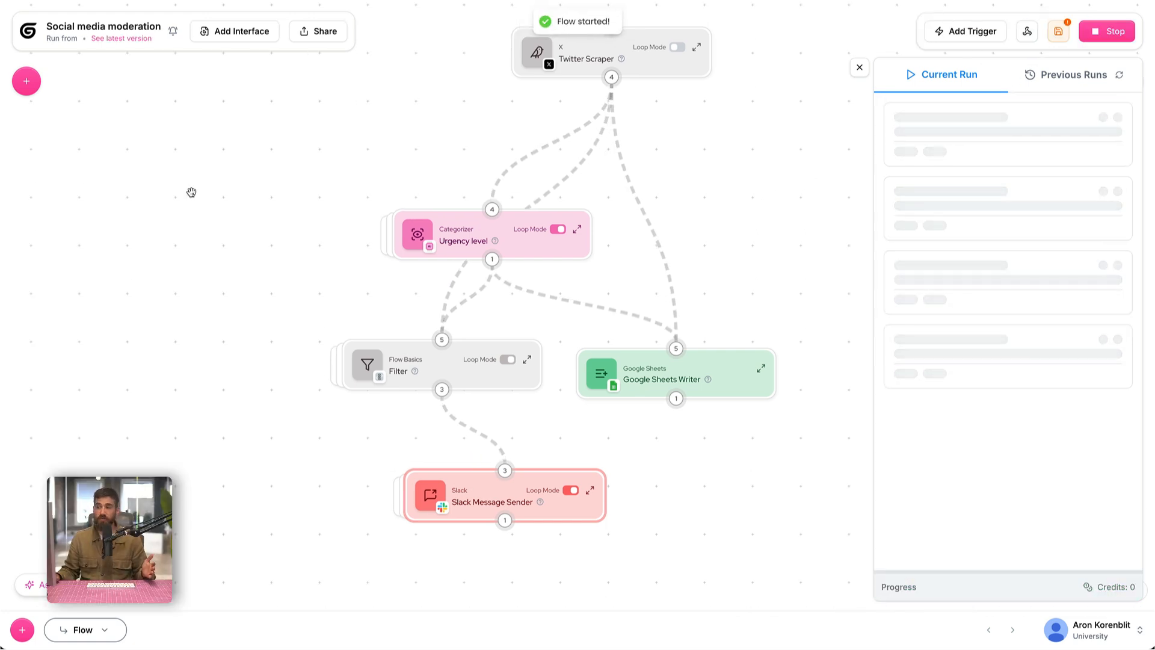
drag(189, 190, 170, 185)
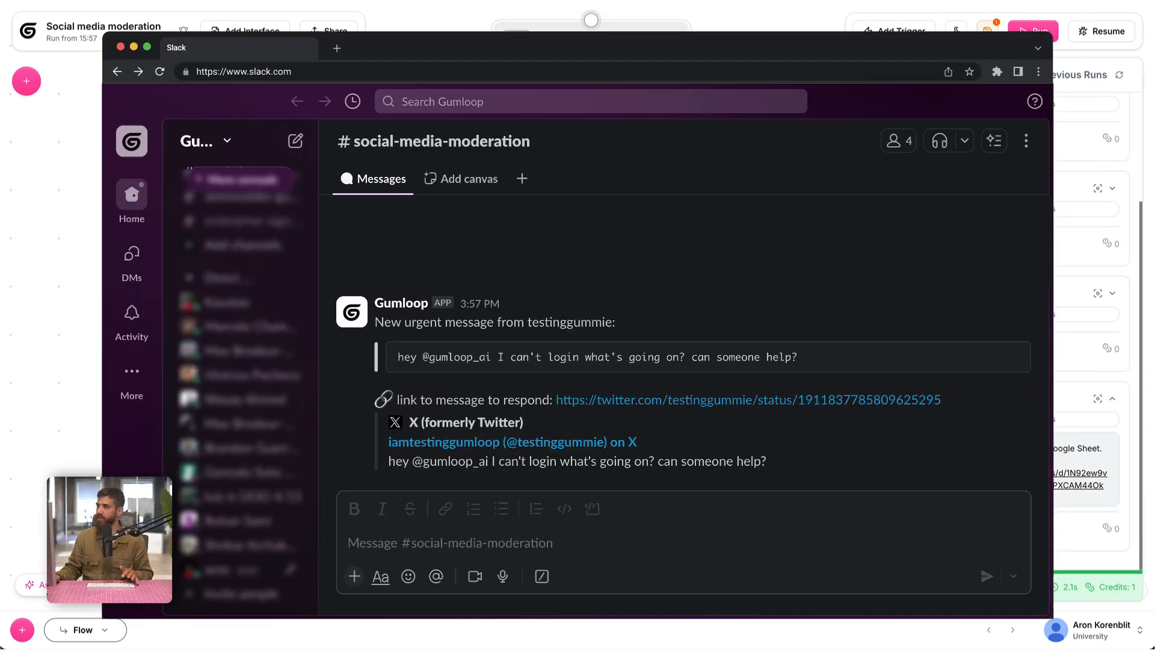